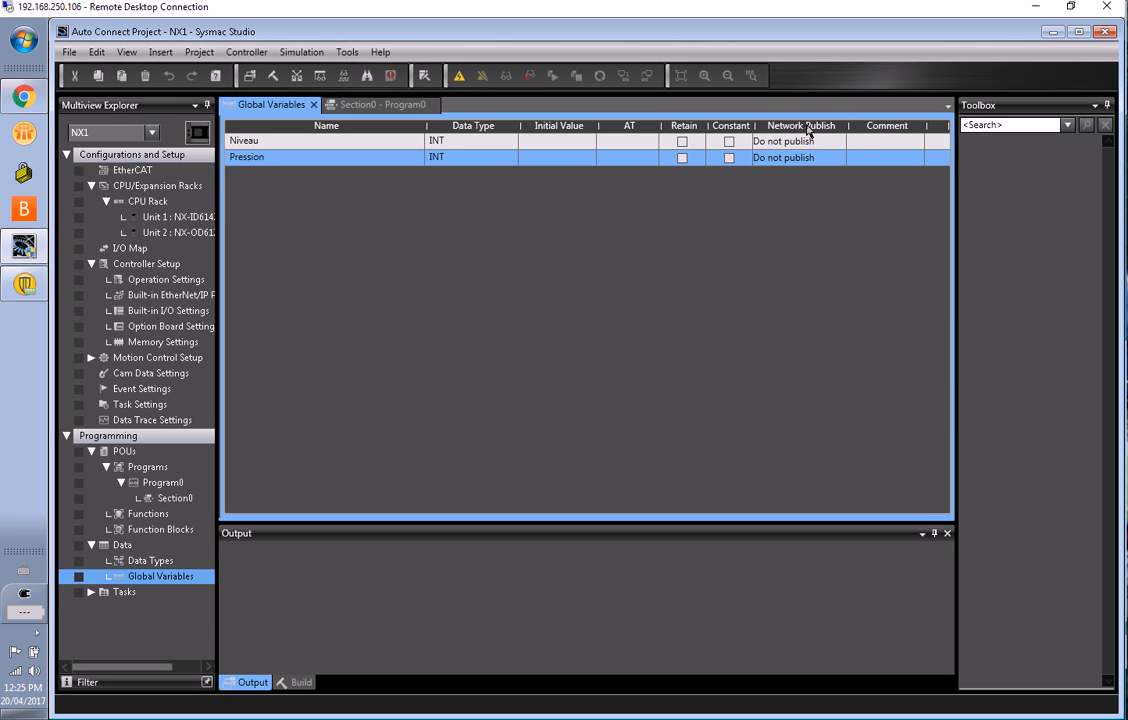
Set Network Publish to Output for the global variables Niveau and Pression
{"action": "left_click", "coordinate": [815, 141]}
{"action": "left_click", "coordinate": [836, 141]}
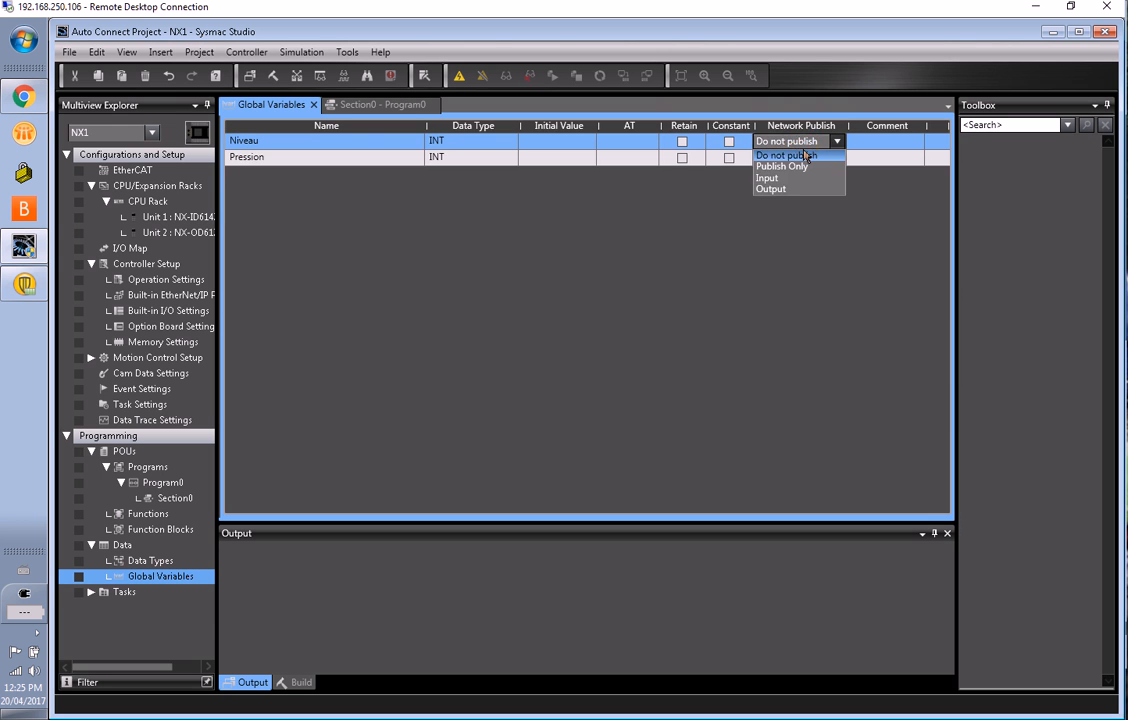
{"action": "left_click", "coordinate": [799, 189]}
{"action": "left_click", "coordinate": [787, 160]}
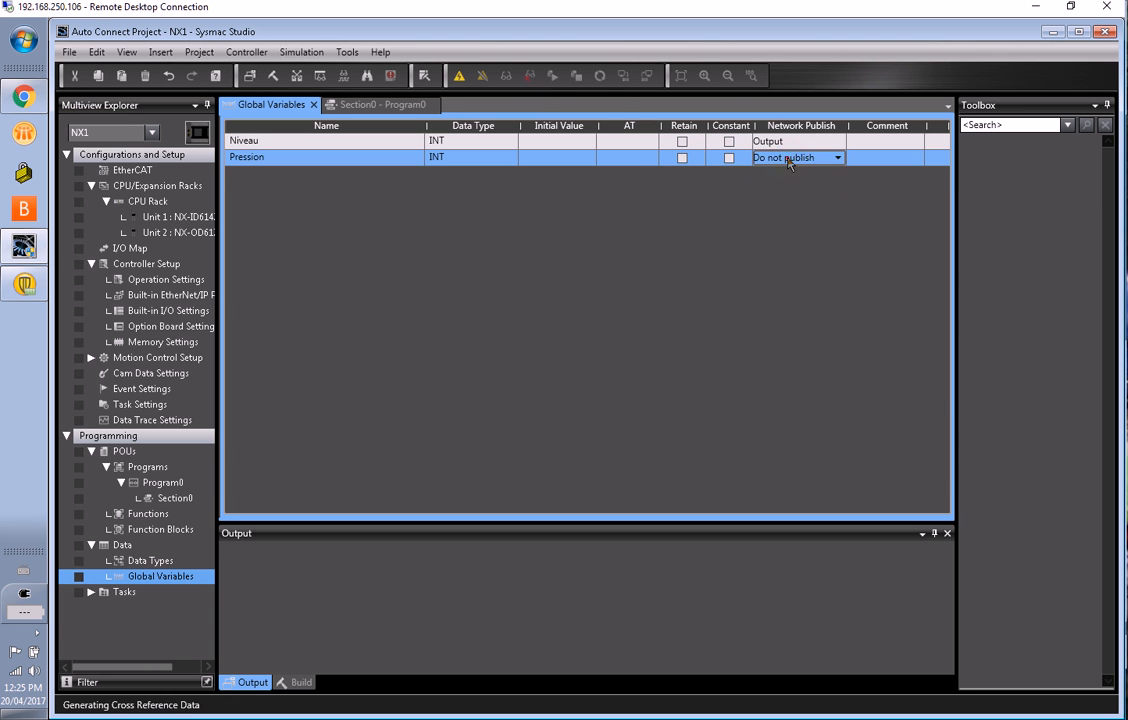
{"action": "left_click", "coordinate": [836, 157]}
{"action": "left_click", "coordinate": [700, 205]}
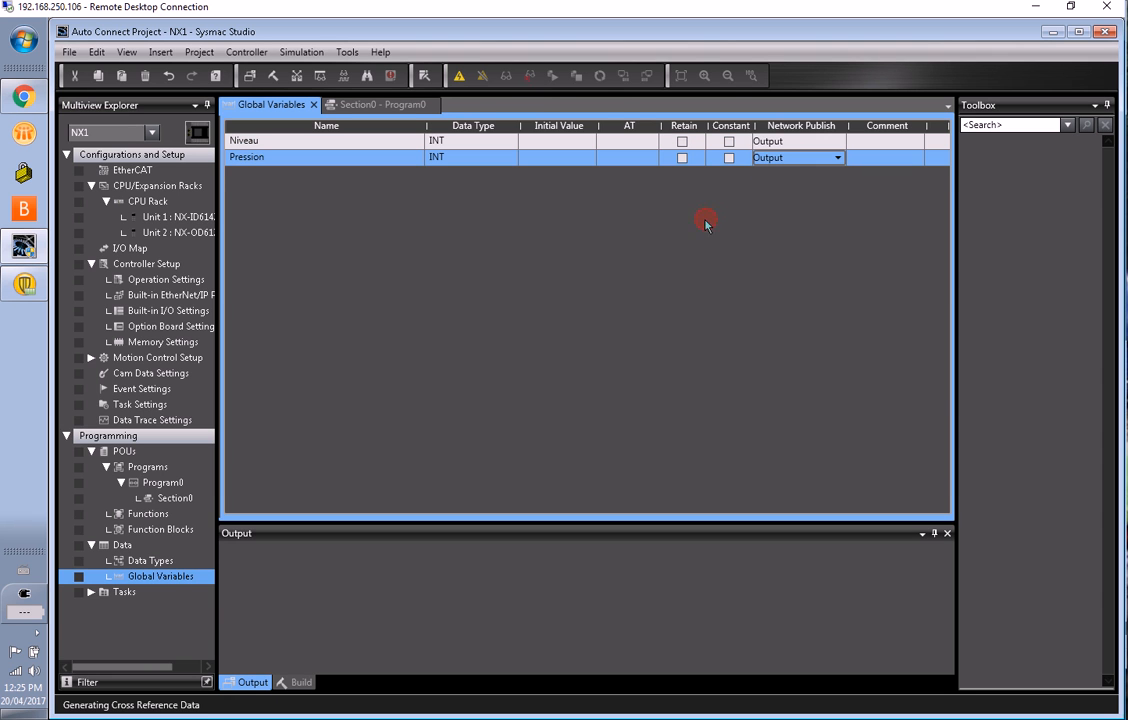
Go online with the NX1 controller and transfer the project to it, accepting the changes to PROGRAM mode and back to RUN mode
{"action": "left_click", "coordinate": [624, 76]}
{"action": "left_click", "coordinate": [550, 72]}
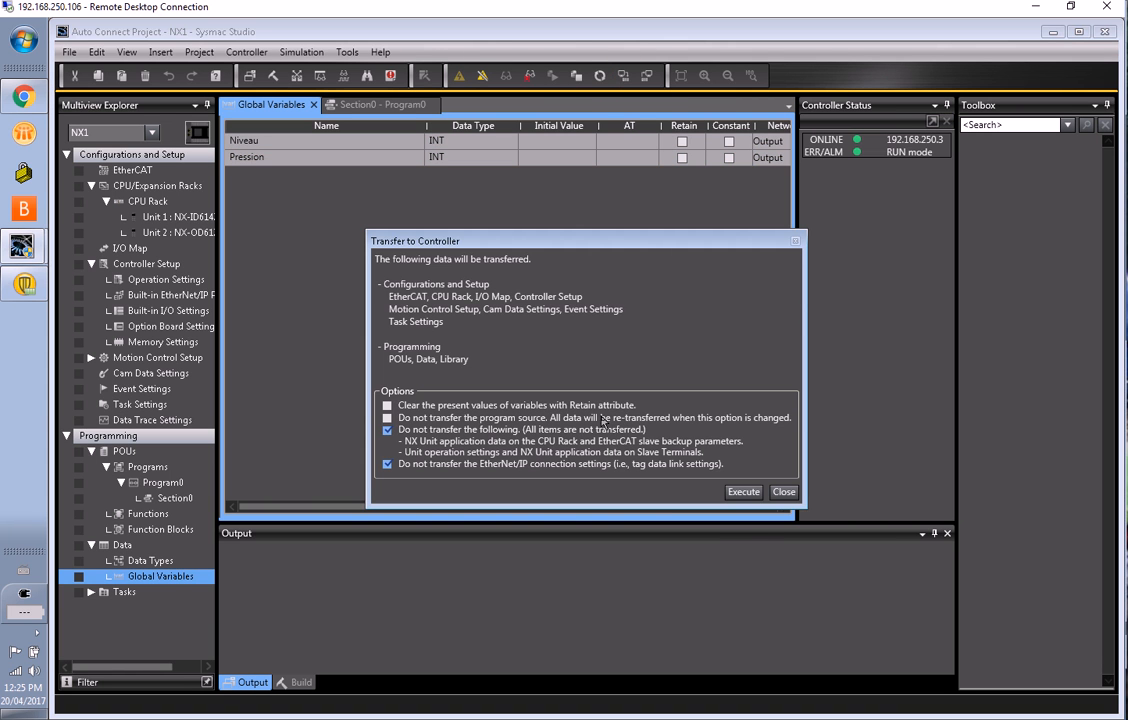
{"action": "left_click", "coordinate": [742, 492]}
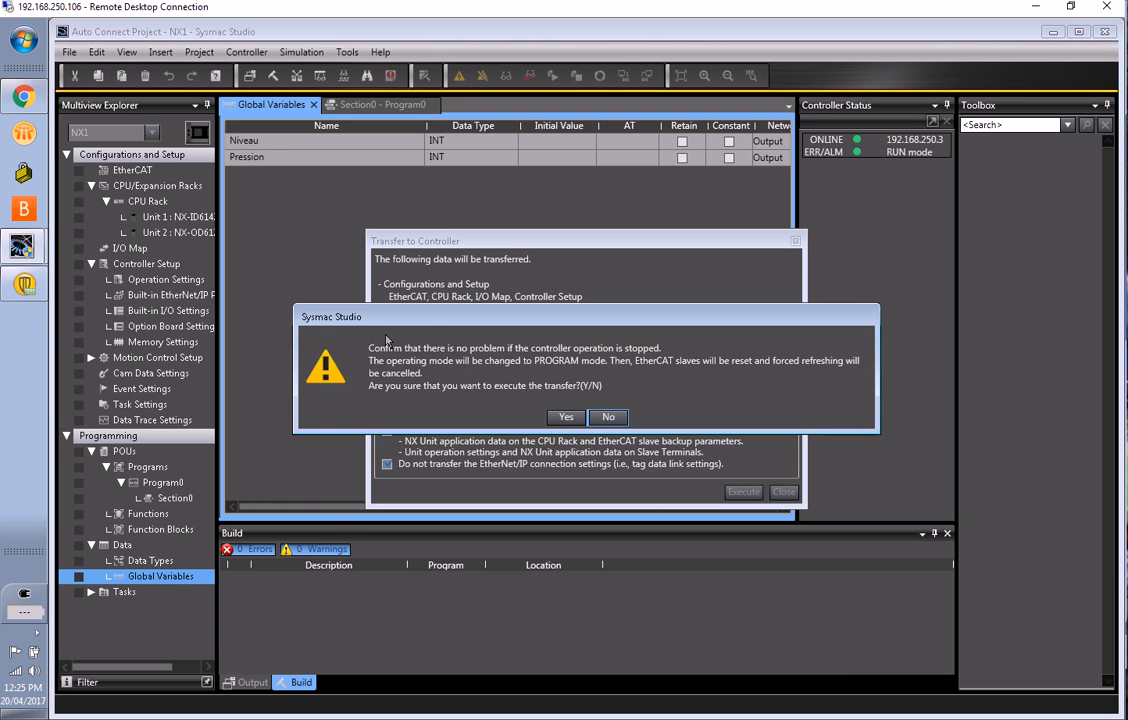
{"action": "left_click", "coordinate": [571, 413]}
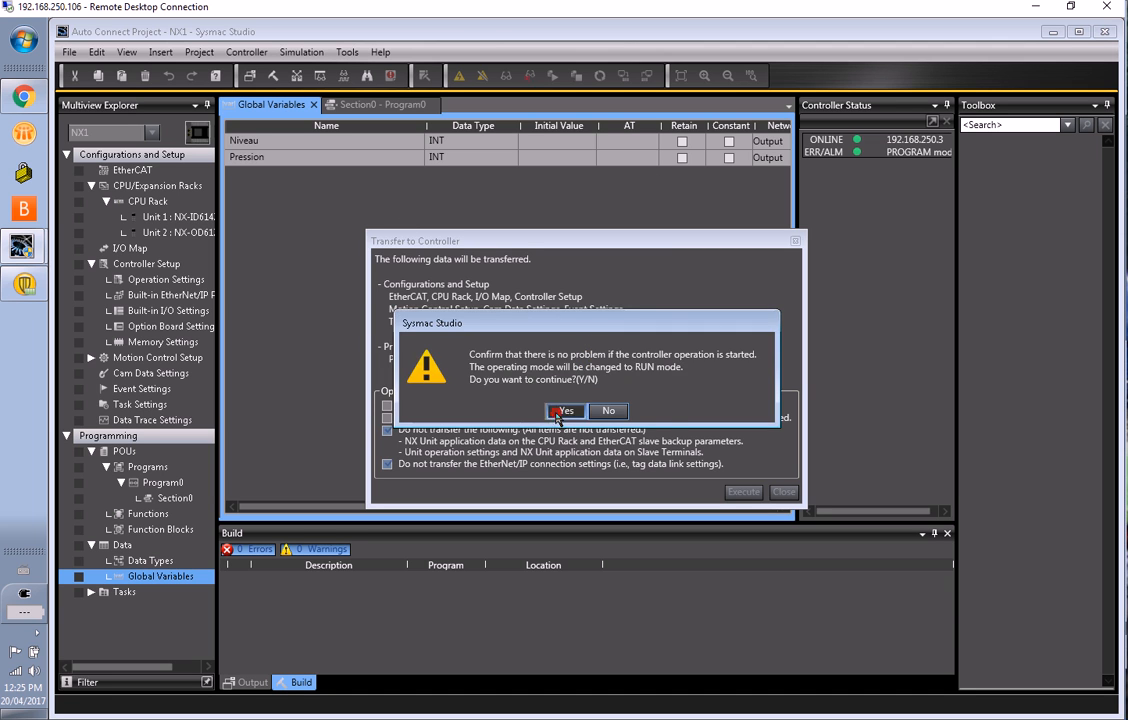
{"action": "left_click", "coordinate": [562, 411]}
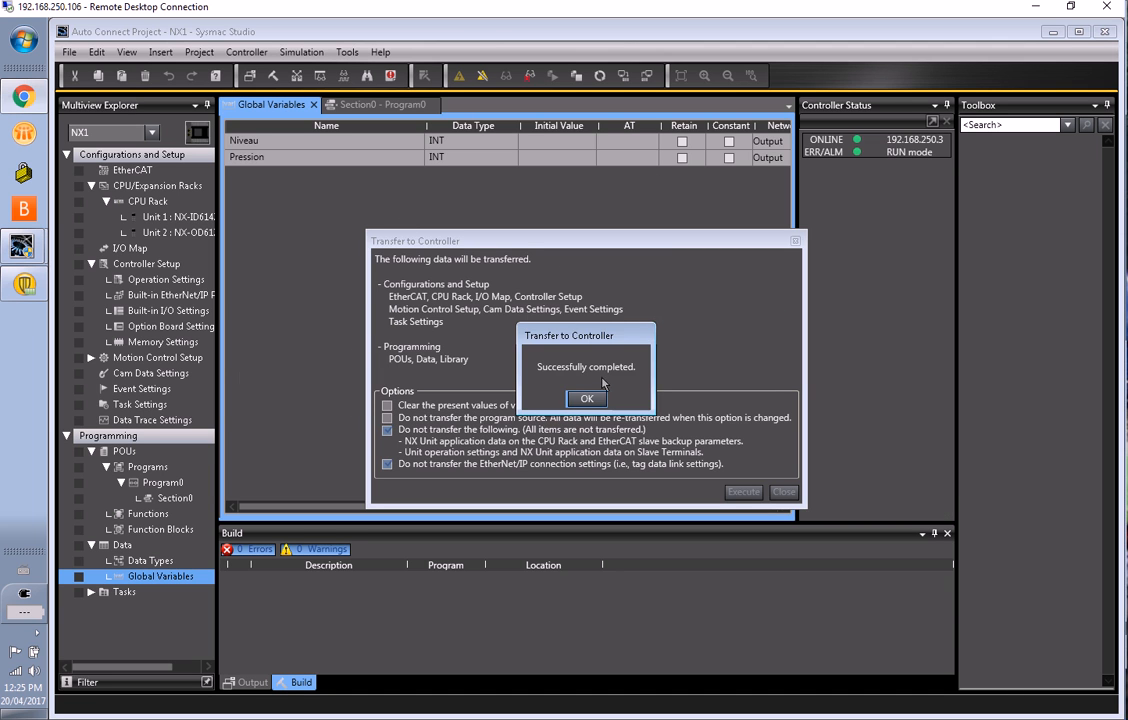
{"action": "left_click", "coordinate": [582, 397]}
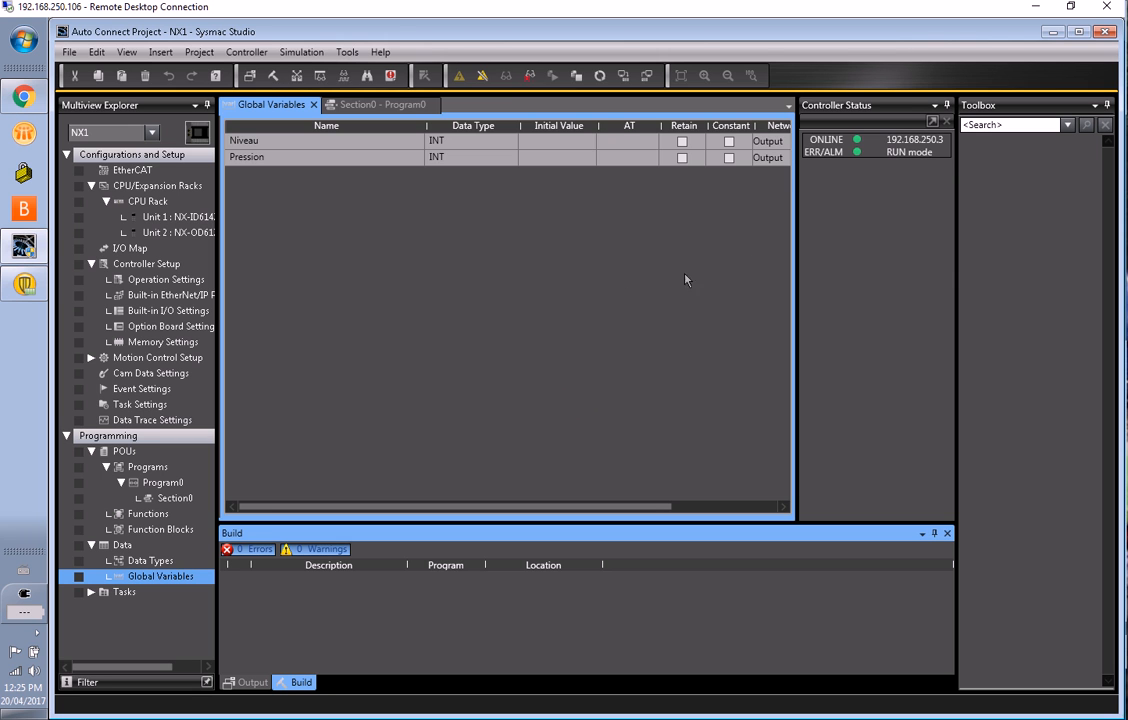
Open the EtherNet/IP connection settings of the NX1P2's built-in port at 192.168.250.3 for editing
{"action": "left_click", "coordinate": [347, 53]}
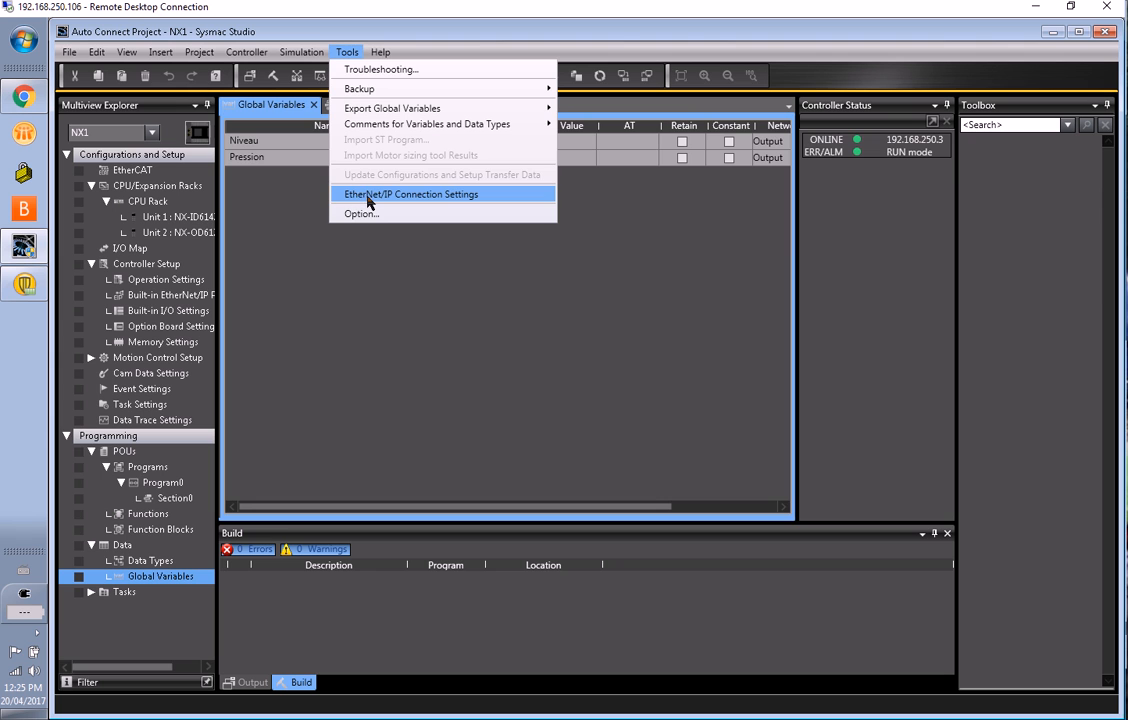
{"action": "left_click", "coordinate": [367, 197]}
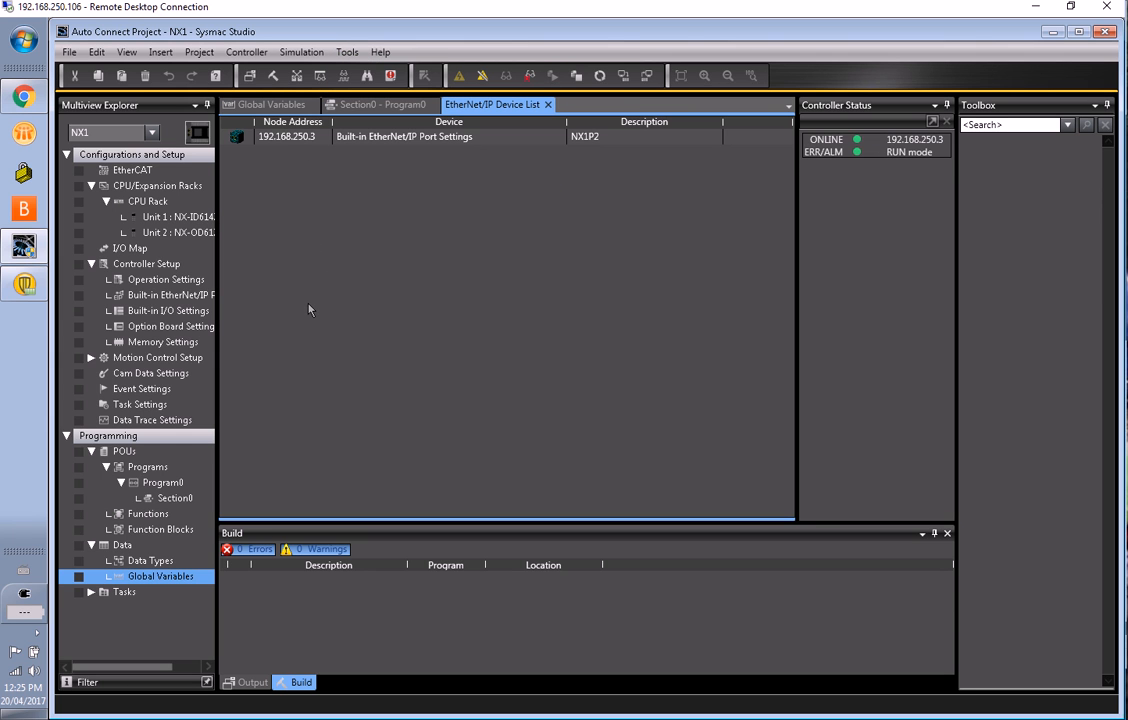
{"action": "left_click", "coordinate": [295, 141]}
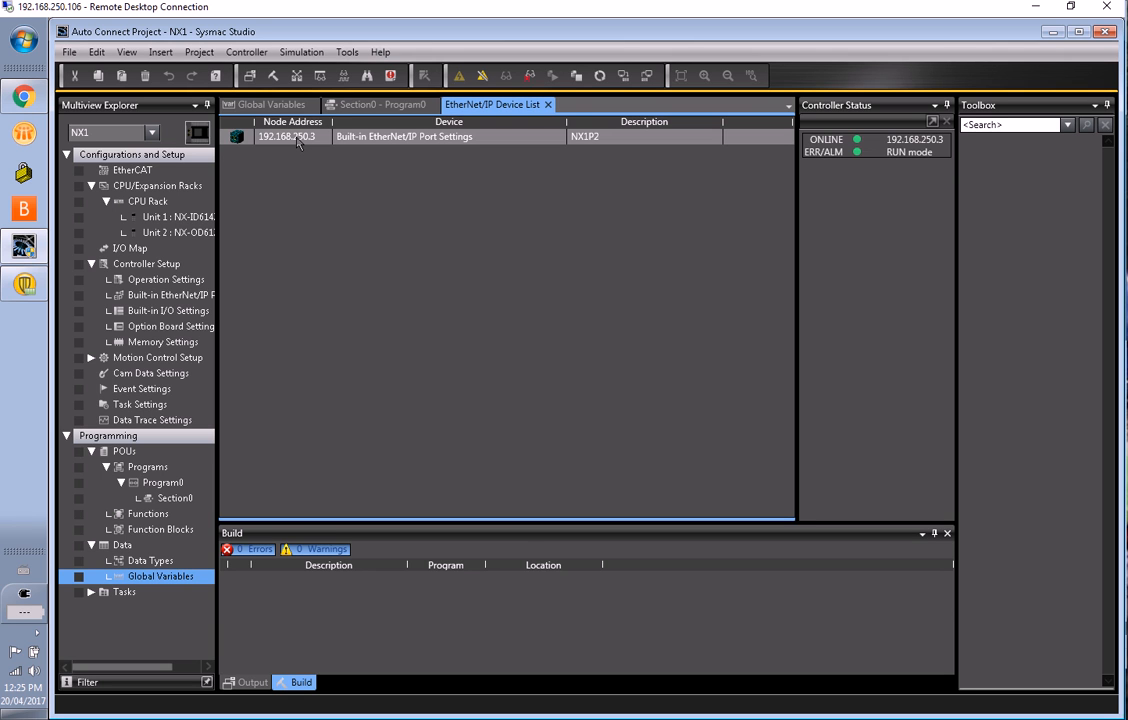
{"action": "right_click", "coordinate": [297, 142]}
{"action": "left_click", "coordinate": [317, 144]}
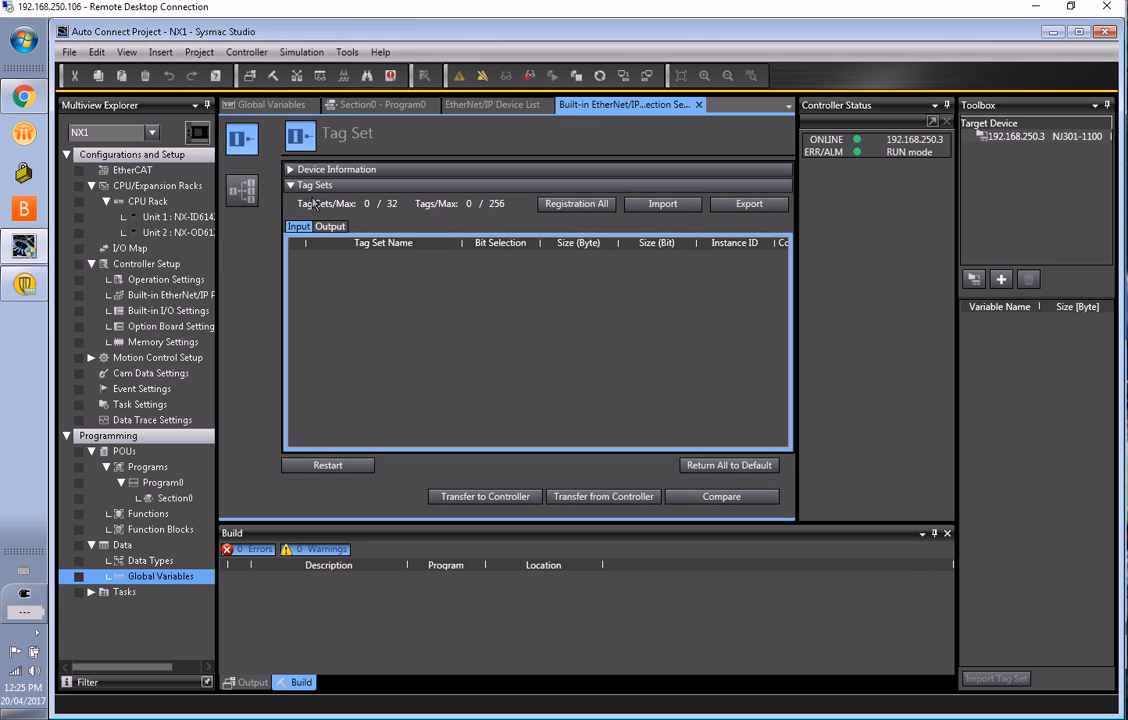
Create a new output tag set named VersNJ3
{"action": "left_click", "coordinate": [332, 227]}
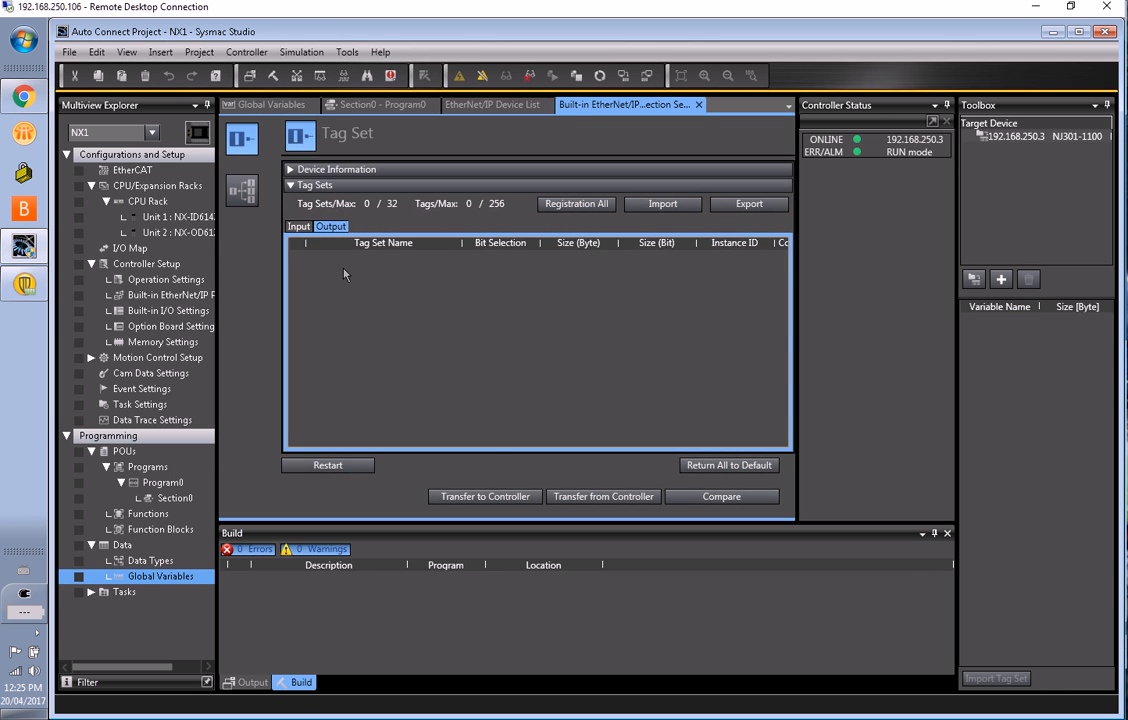
{"action": "right_click", "coordinate": [344, 272]}
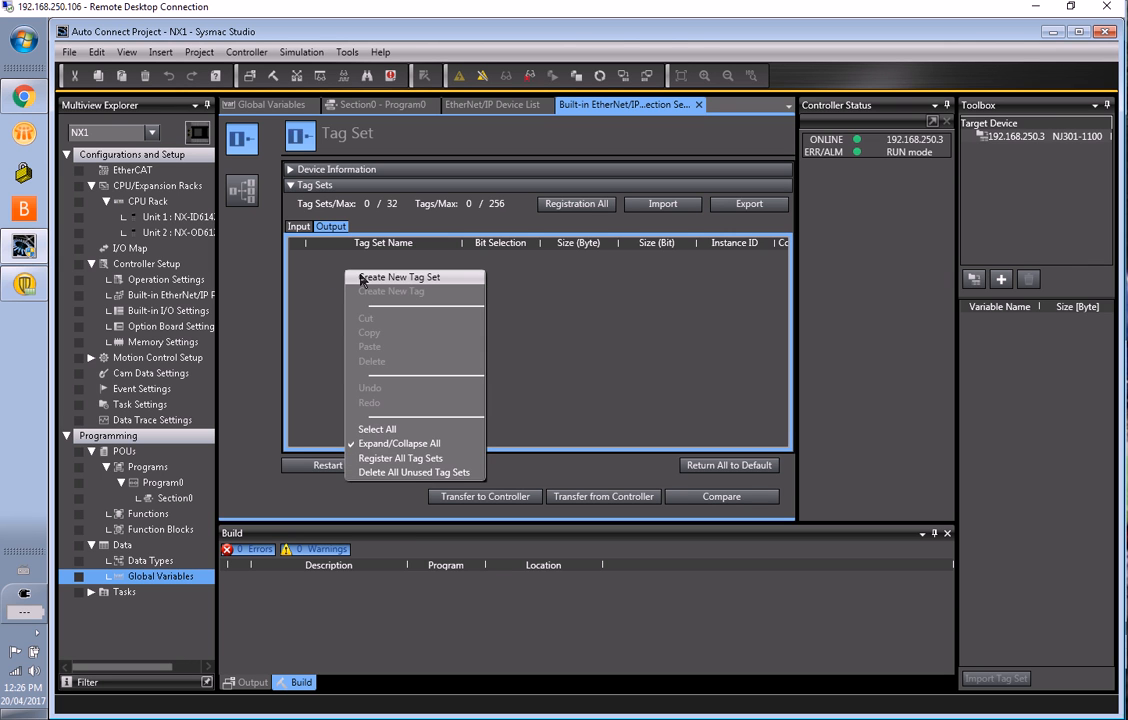
{"action": "left_click", "coordinate": [363, 277]}
{"action": "left_click", "coordinate": [335, 258]}
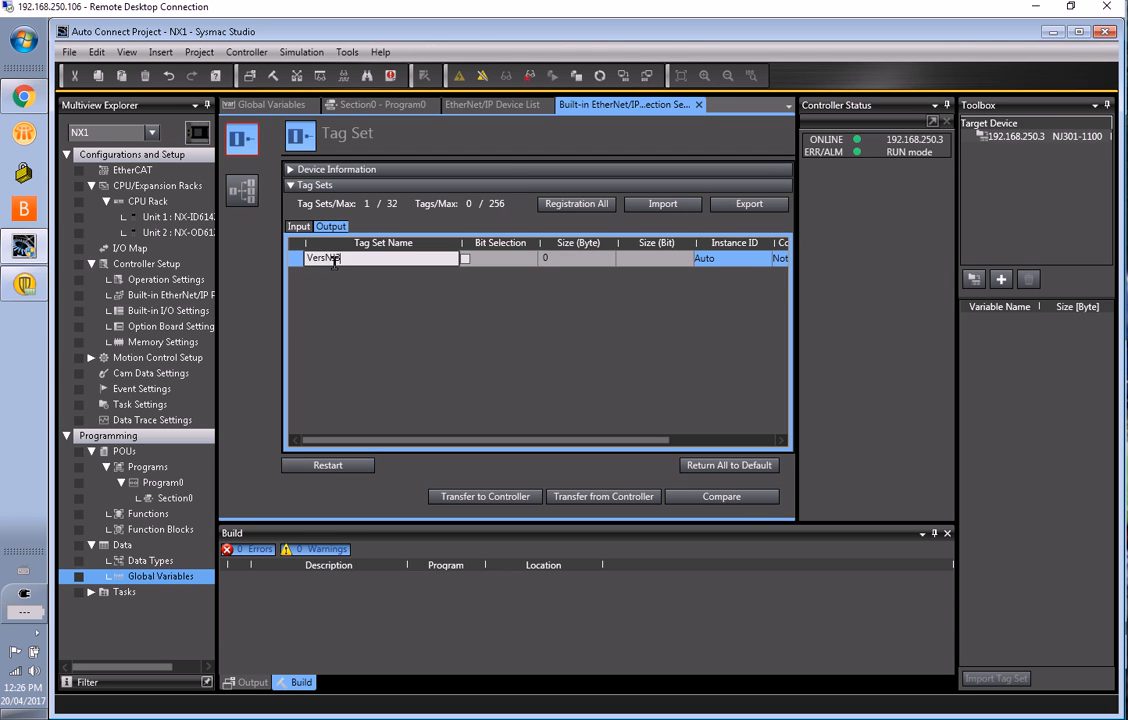
{"action": "key", "text": "Return"}
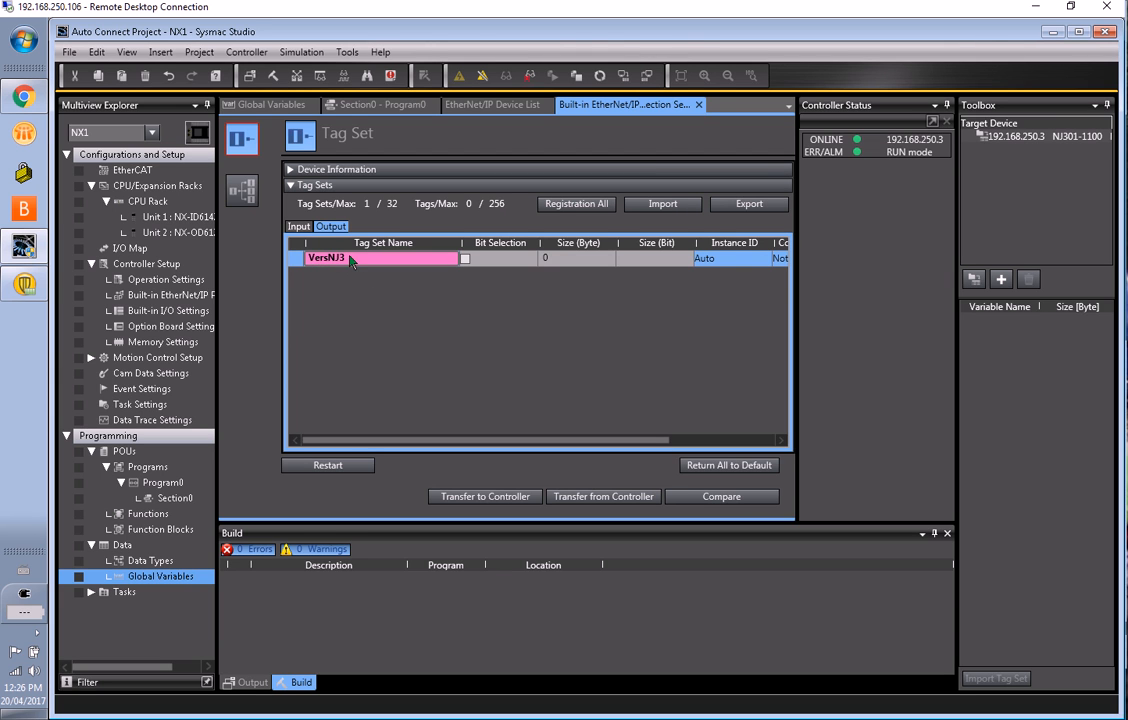
Add two tags named Pression and Niveau to the VersNJ3 output tag set
{"action": "right_click", "coordinate": [348, 259]}
{"action": "left_click", "coordinate": [362, 281]}
{"action": "right_click", "coordinate": [348, 266]}
{"action": "left_click", "coordinate": [348, 287]}
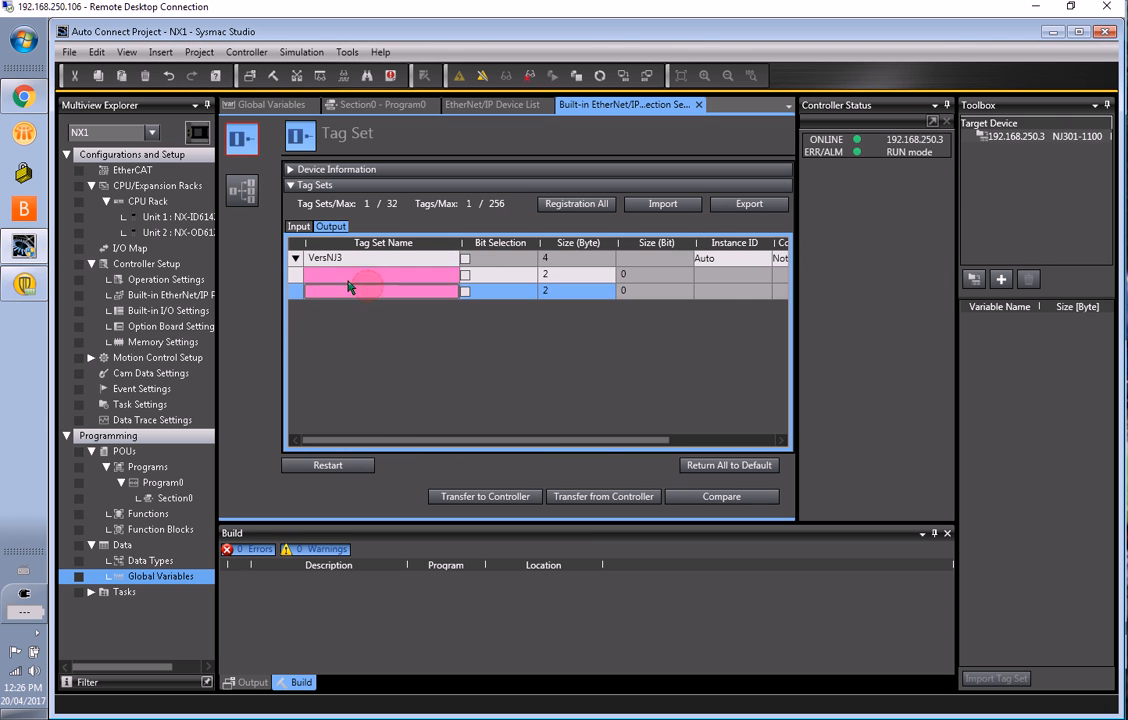
{"action": "double_click", "coordinate": [345, 276]}
{"action": "type", "text": "Pression"}
{"action": "left_click", "coordinate": [329, 291]}
{"action": "double_click", "coordinate": [329, 291]}
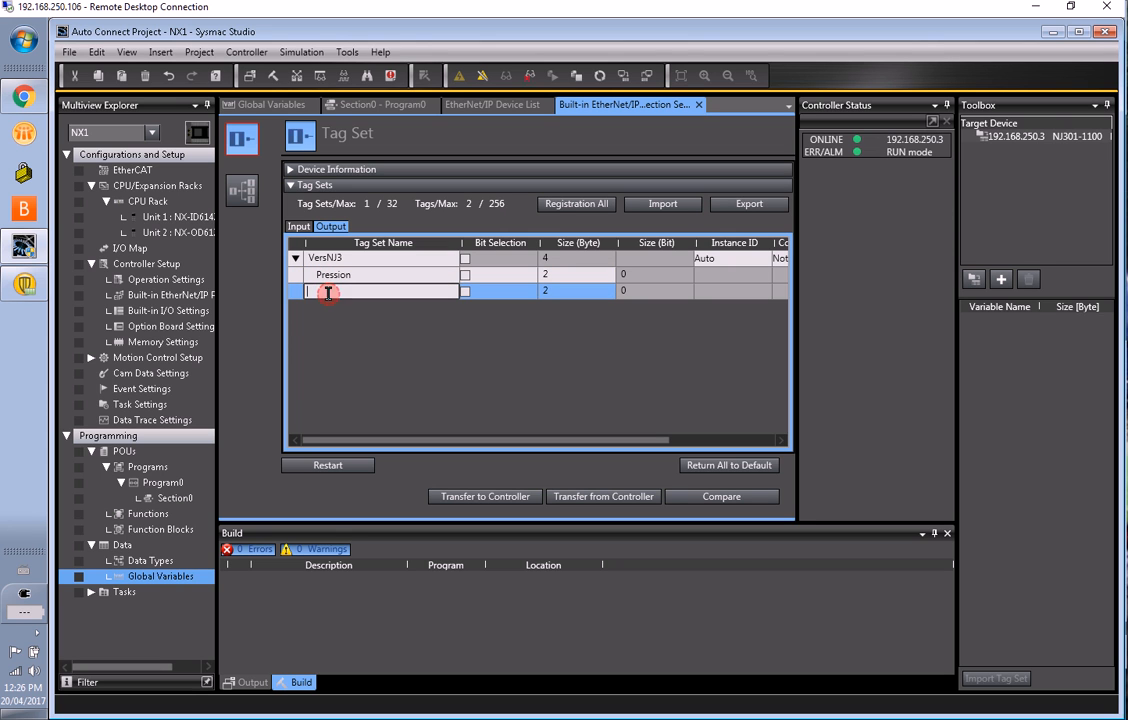
{"action": "type", "text": "Niveau"}
{"action": "key", "text": "Return"}
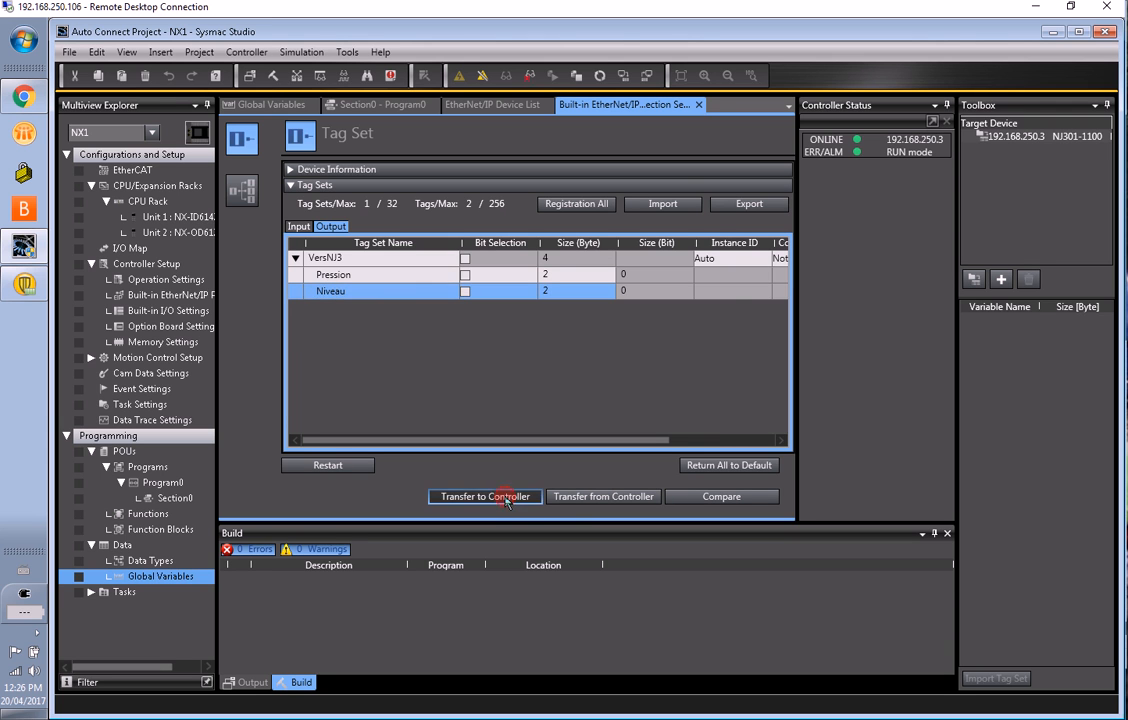
Transfer the EtherNet/IP tag set settings to the NX1 controller and confirm the transfer
{"action": "left_click", "coordinate": [450, 494]}
{"action": "left_click", "coordinate": [566, 424]}
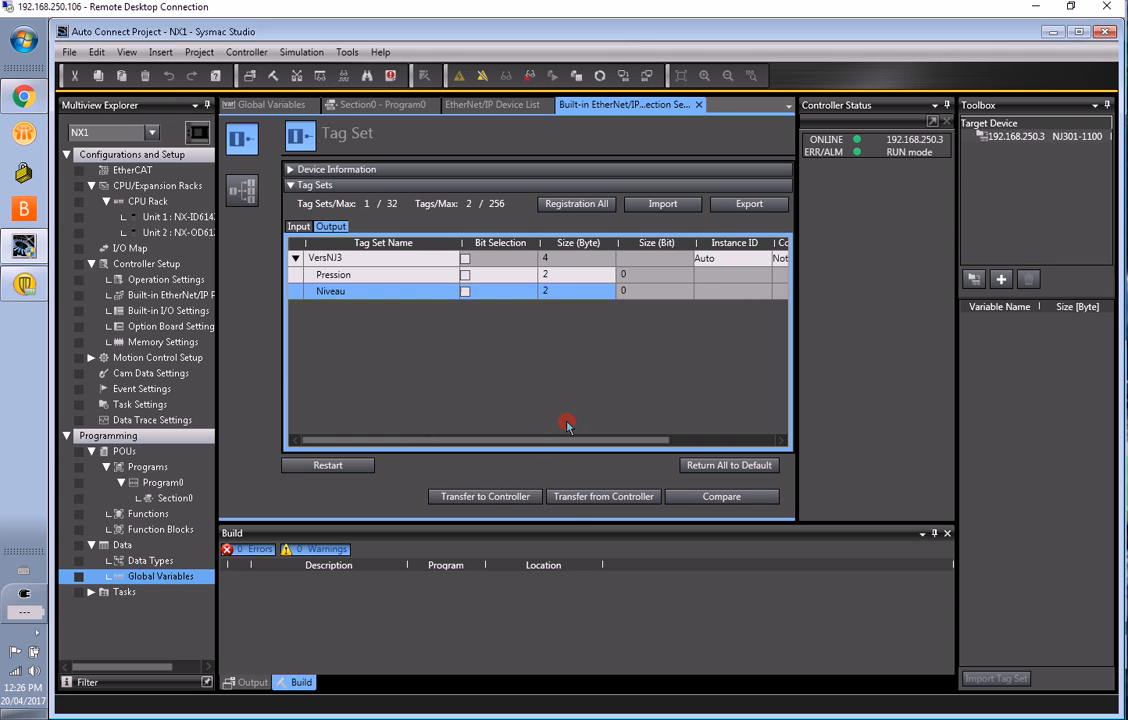
{"action": "left_click", "coordinate": [566, 366]}
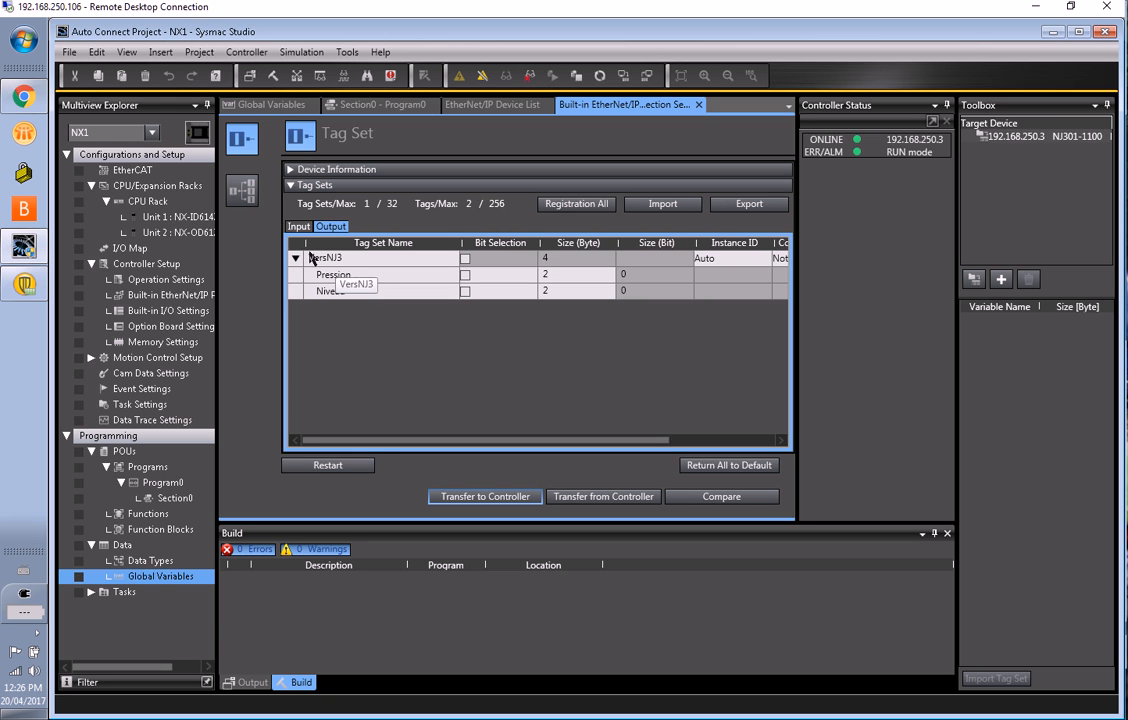
In the NJ3 controller's global variables, set Network Publish to Input for DepuisNX1_Niveau and DepuisNX1_Pression
{"action": "left_click", "coordinate": [152, 132]}
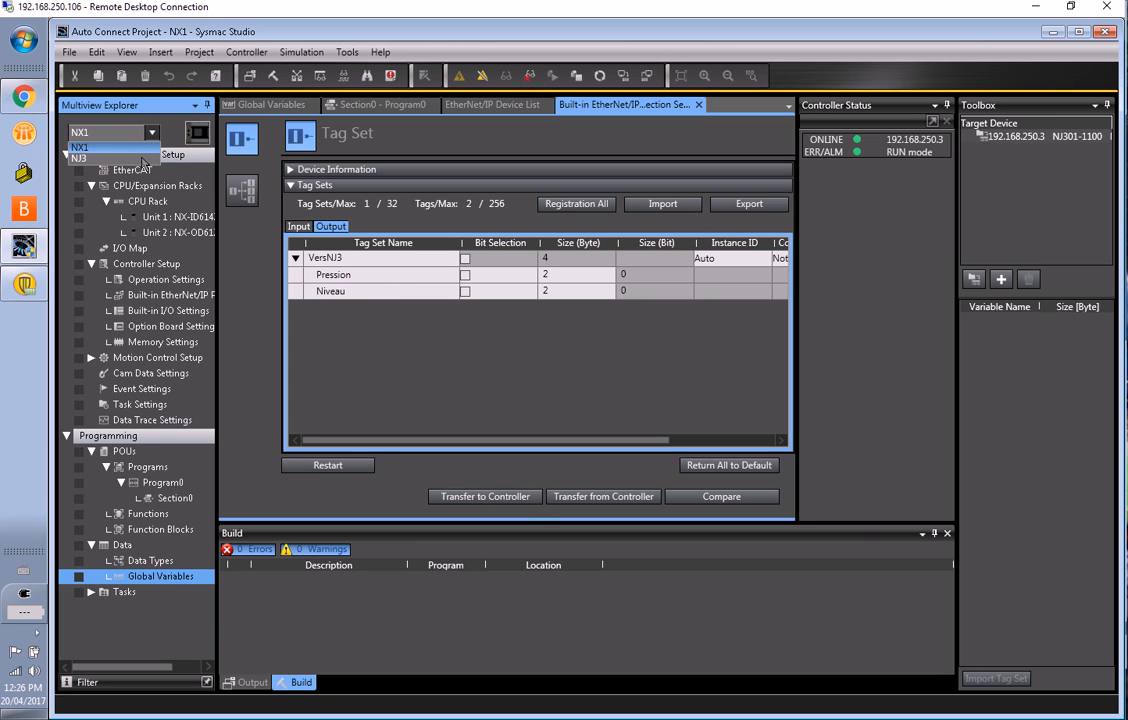
{"action": "left_click", "coordinate": [143, 161]}
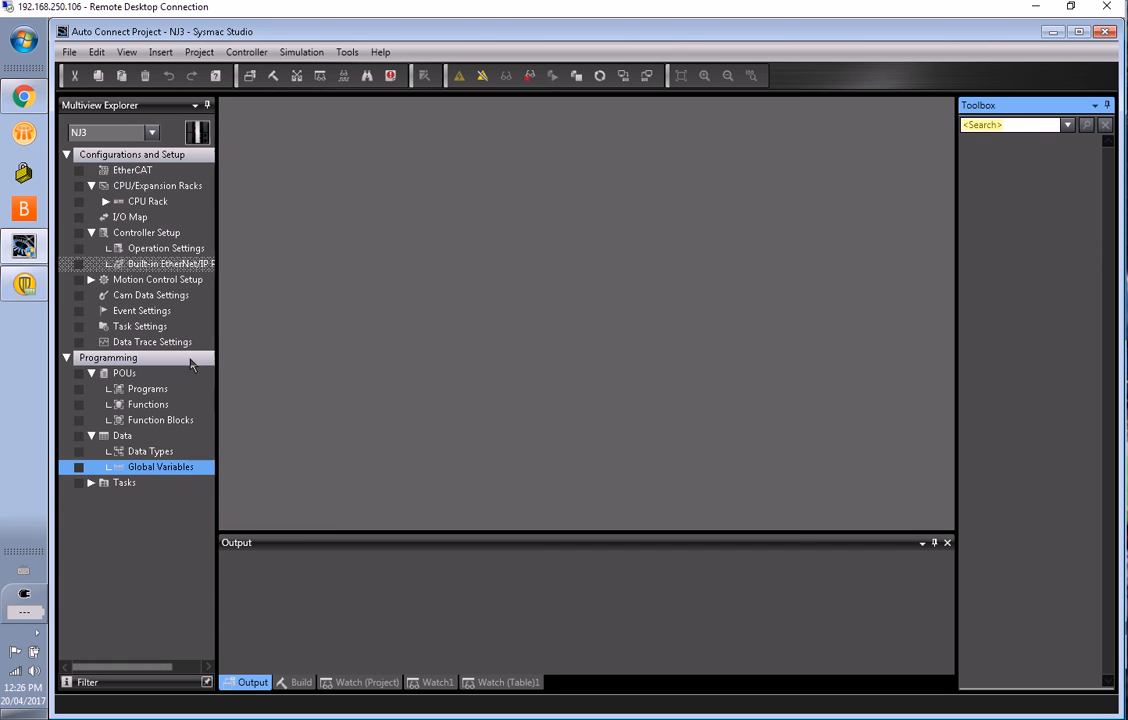
{"action": "double_click", "coordinate": [139, 469]}
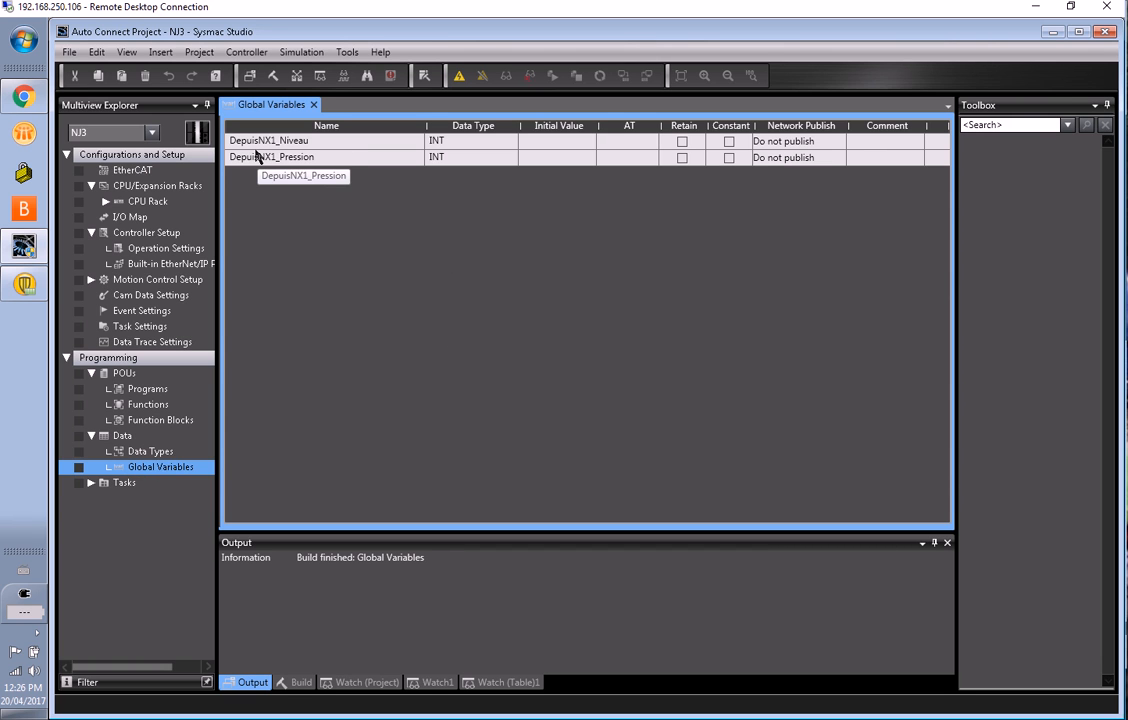
{"action": "left_click", "coordinate": [805, 141]}
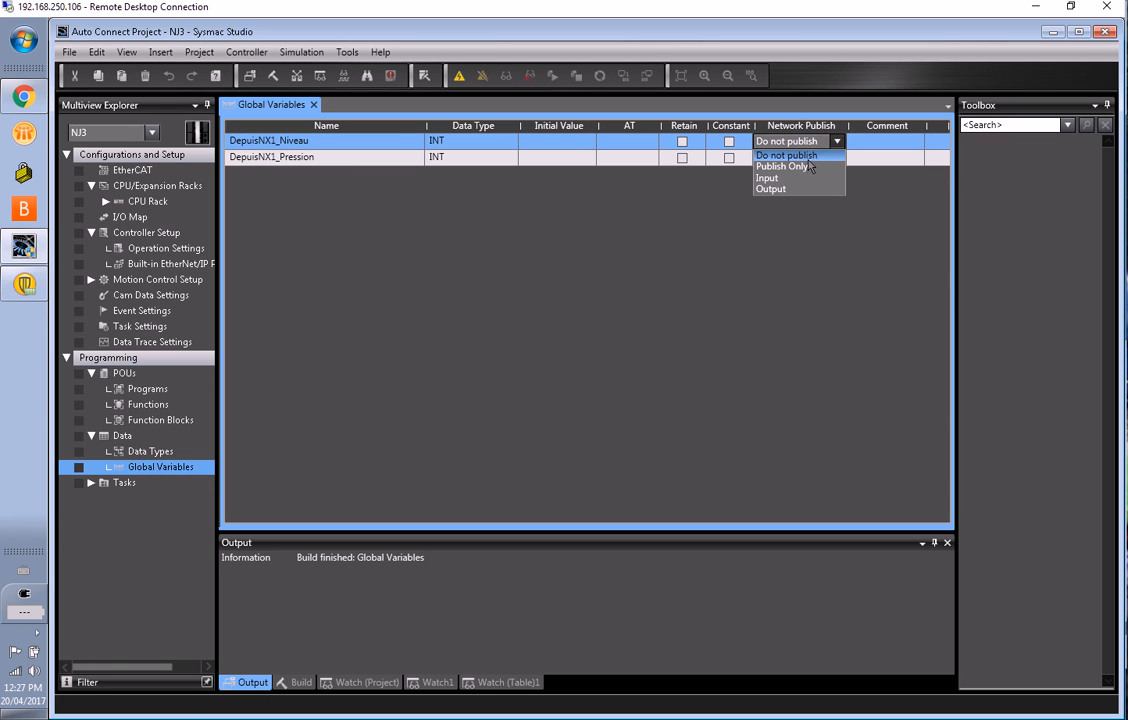
{"action": "left_click", "coordinate": [805, 178]}
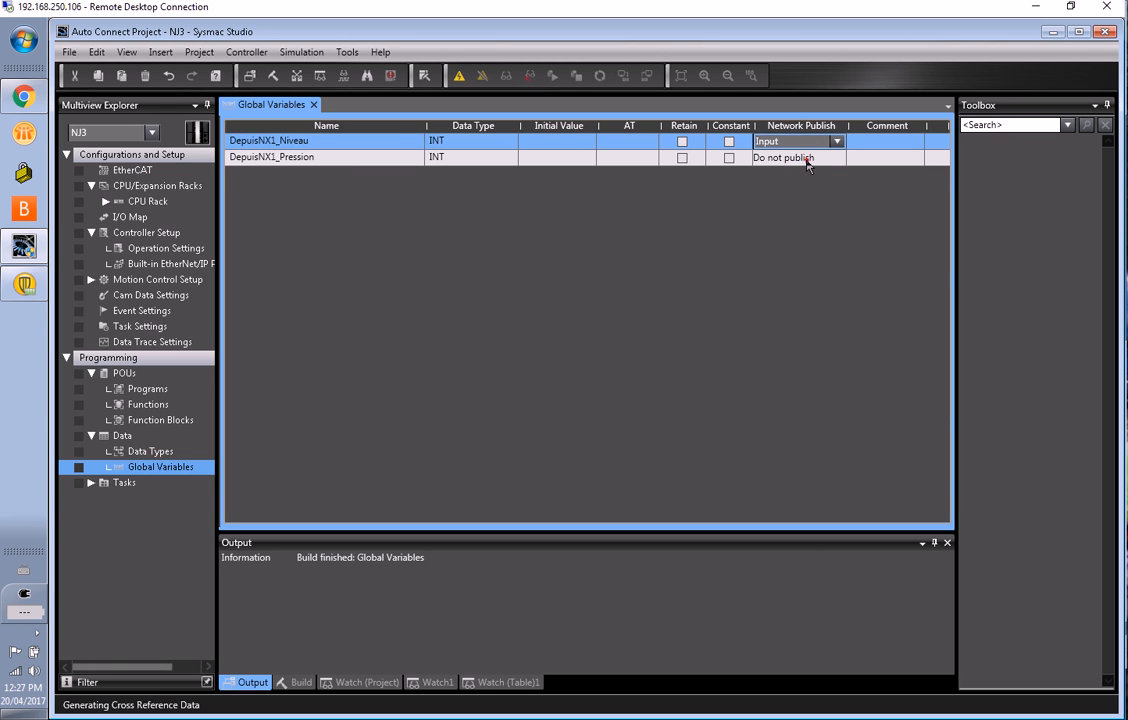
{"action": "left_click", "coordinate": [806, 159]}
{"action": "left_click", "coordinate": [812, 157]}
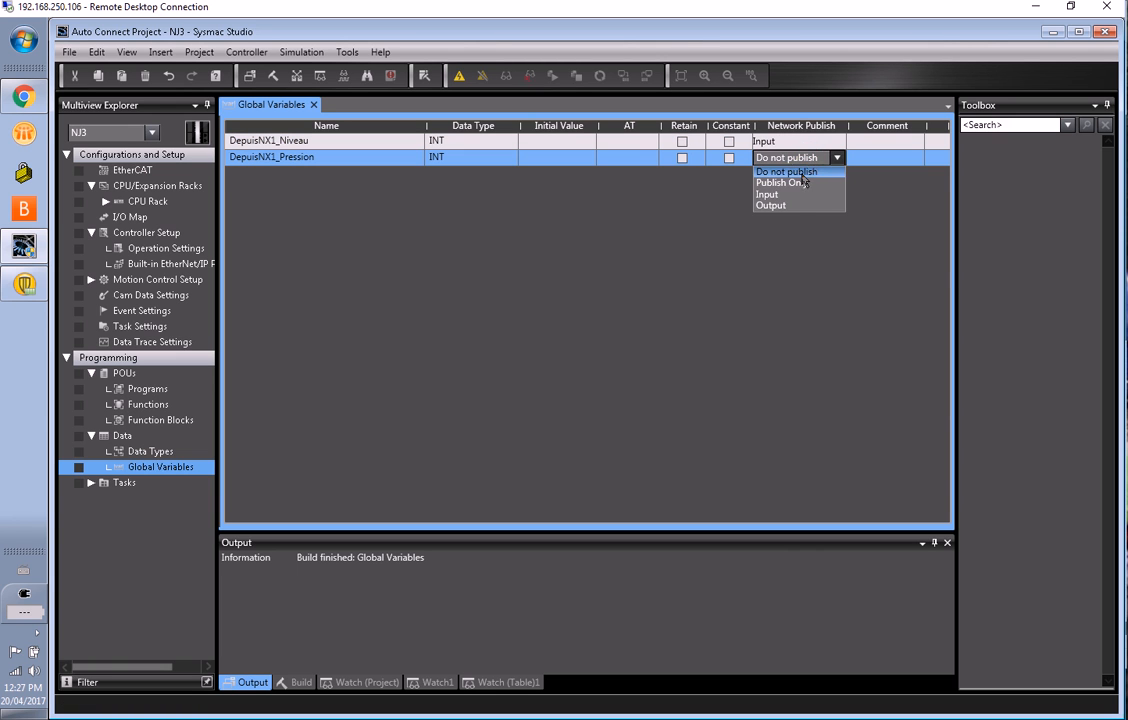
{"action": "left_click", "coordinate": [790, 194]}
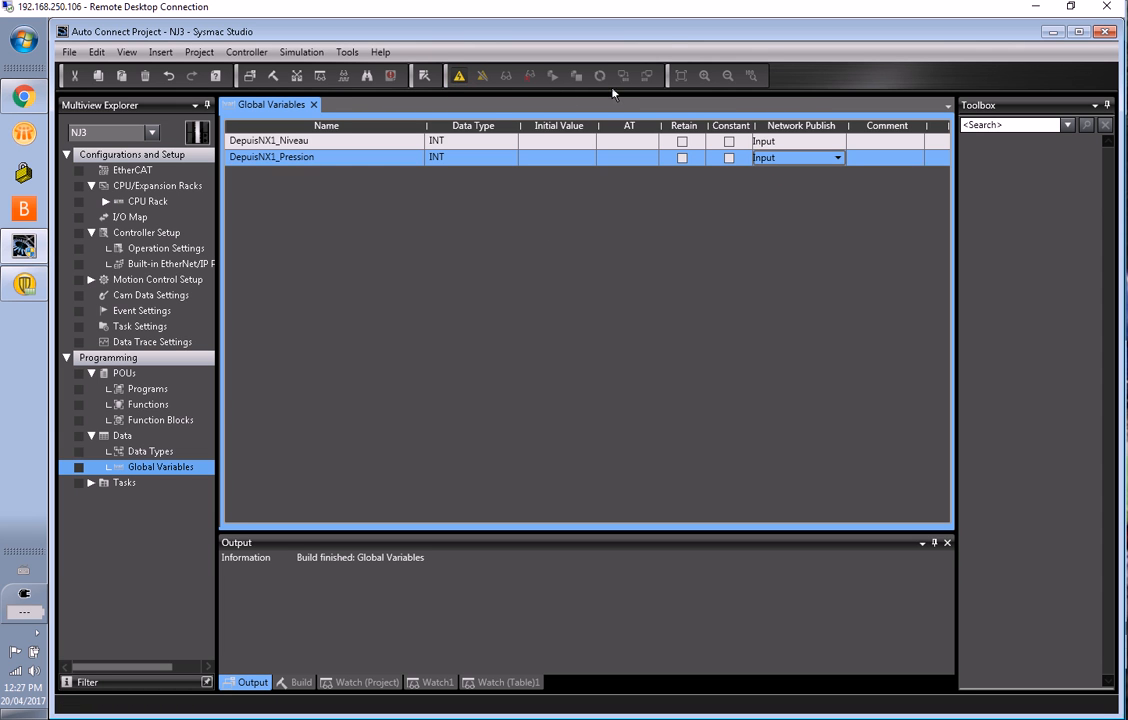
Go online with the NJ3 controller and transfer the project to it, accepting the changes to PROGRAM mode and back to RUN mode
{"action": "left_click", "coordinate": [550, 77]}
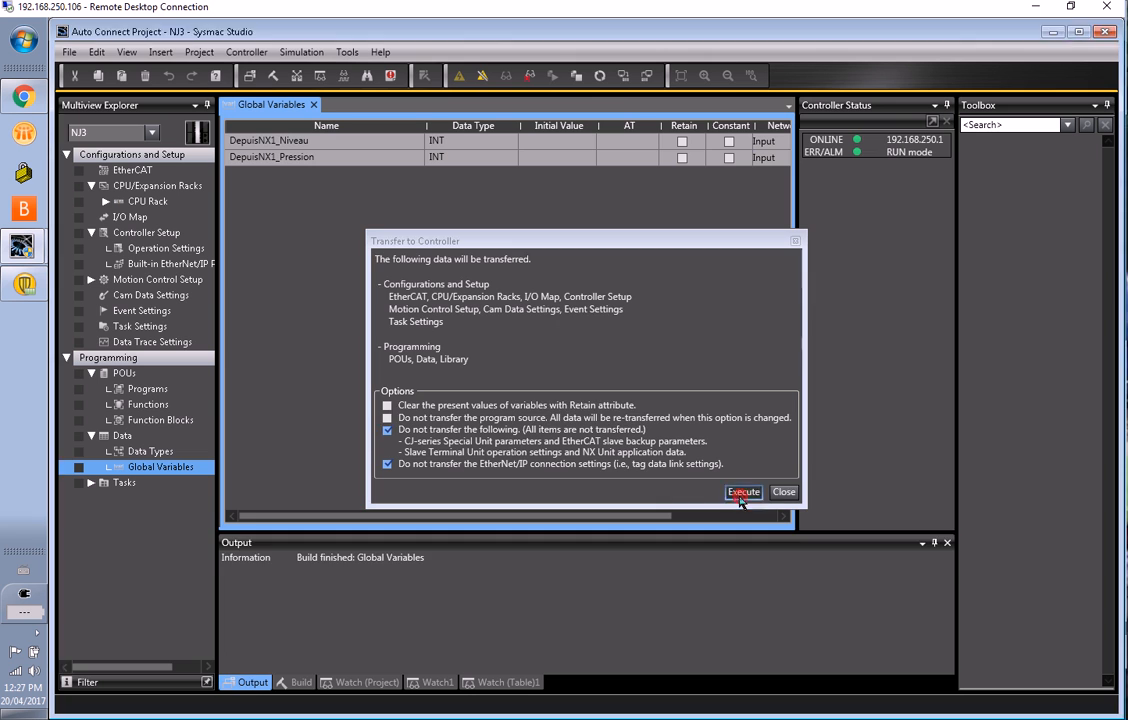
{"action": "left_click", "coordinate": [742, 495]}
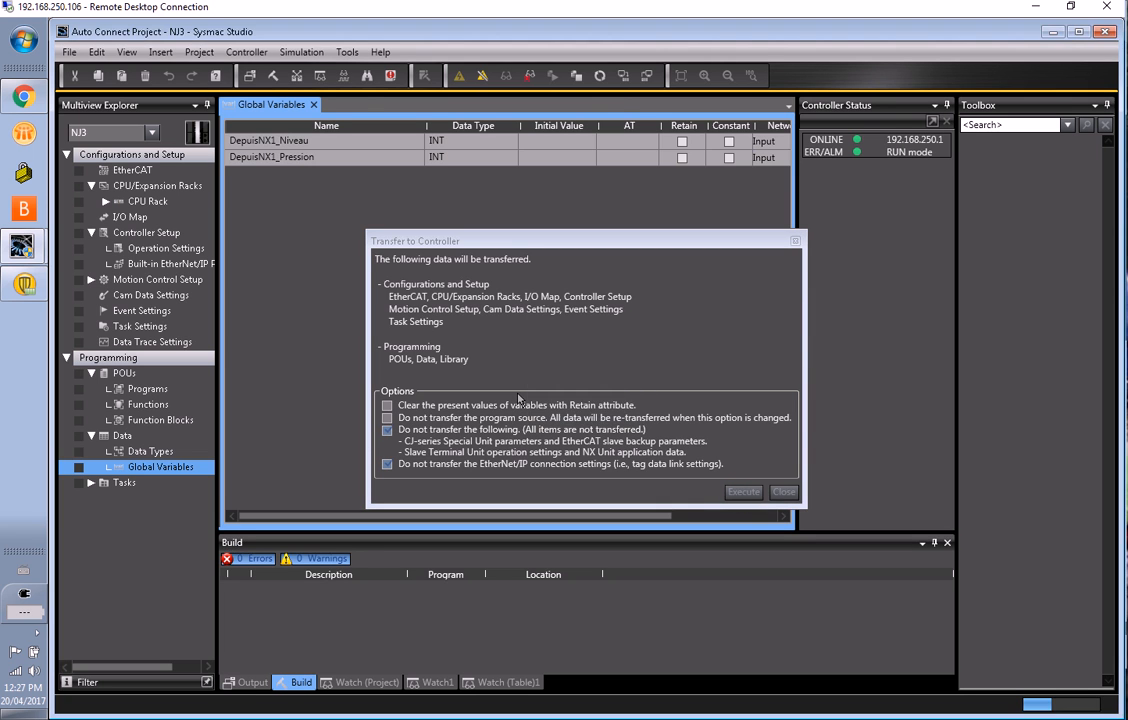
{"action": "left_click", "coordinate": [556, 416]}
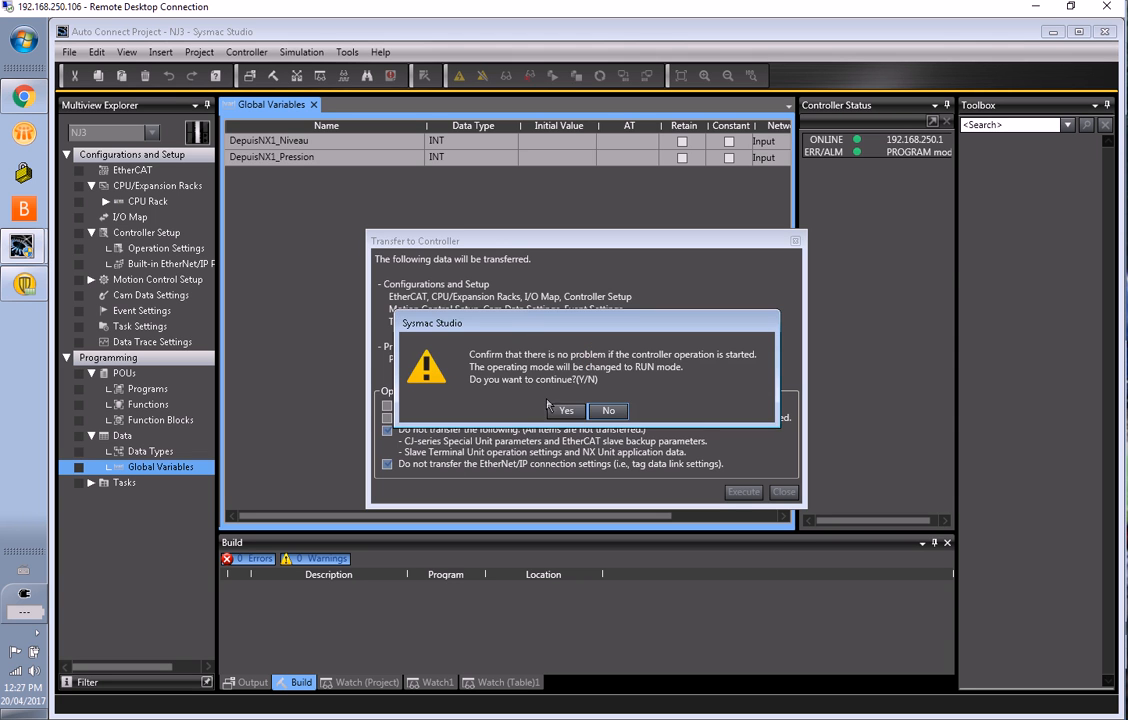
{"action": "left_click", "coordinate": [557, 411]}
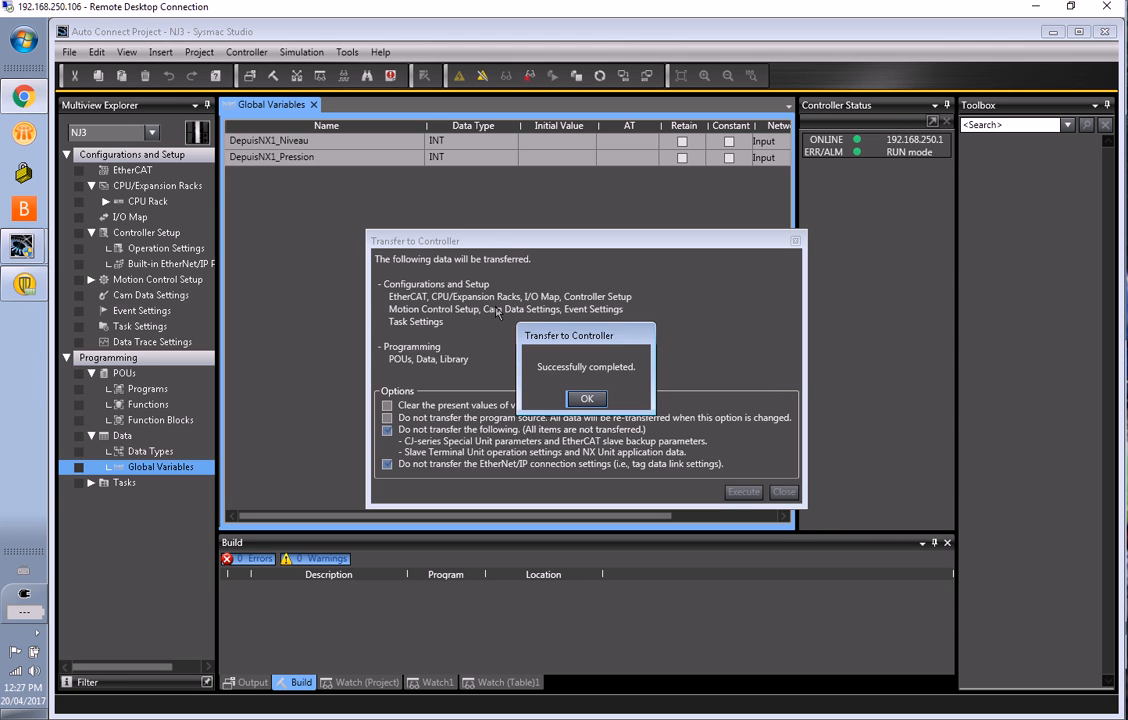
{"action": "left_click", "coordinate": [584, 397]}
Edit the EtherNet/IP connection settings of the NJ3's built-in port and create an input tag set named DepuisNX1
{"action": "left_click", "coordinate": [346, 53]}
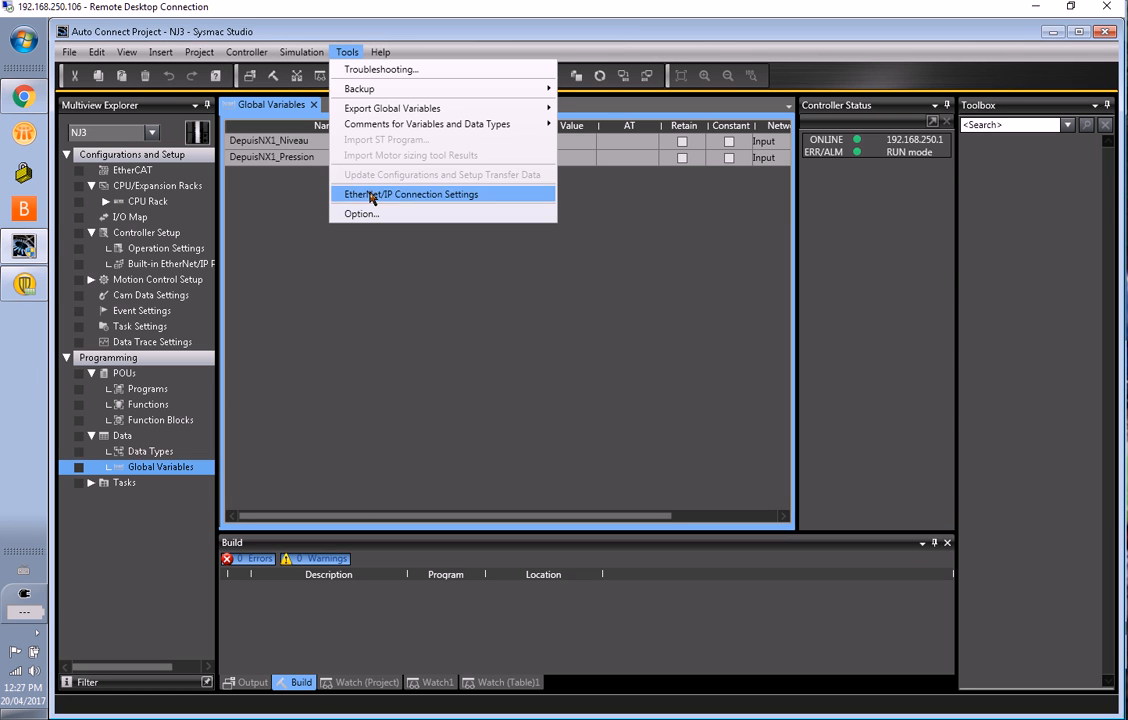
{"action": "left_click", "coordinate": [369, 194]}
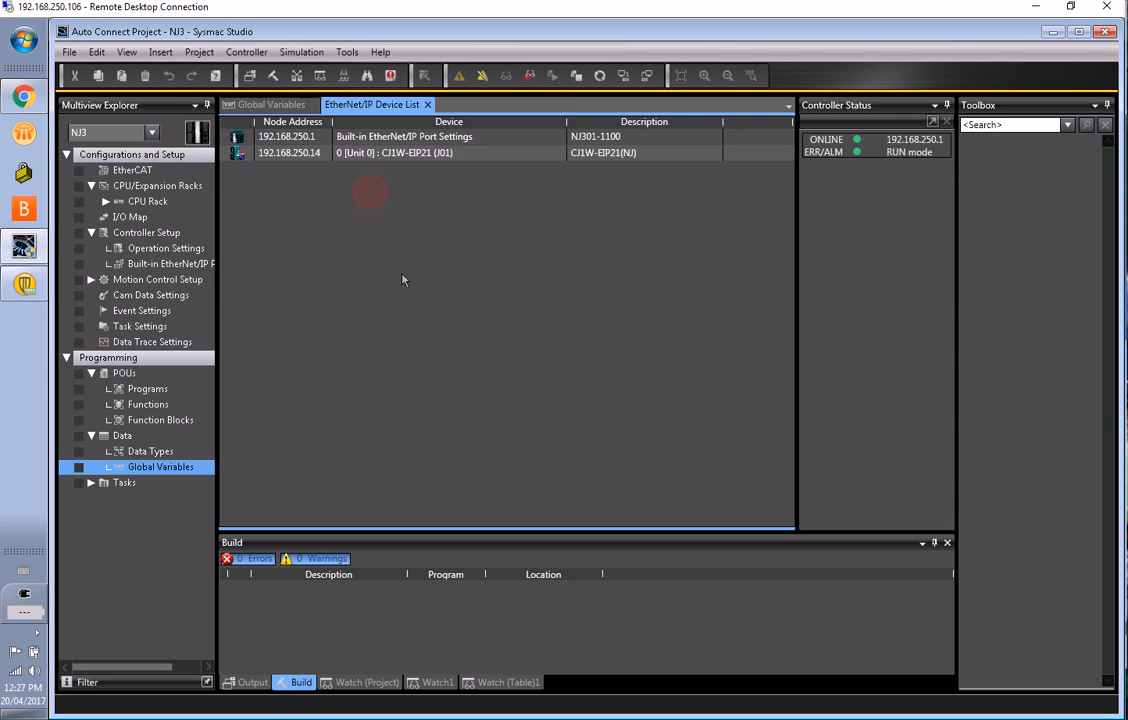
{"action": "right_click", "coordinate": [281, 140]}
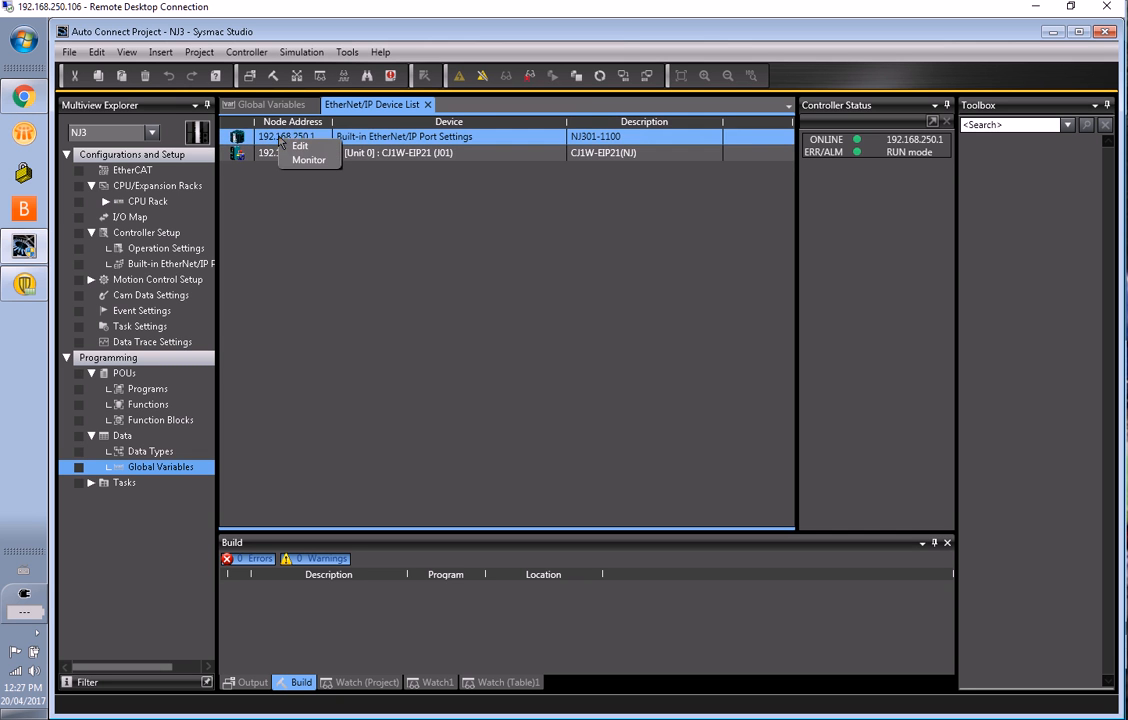
{"action": "left_click", "coordinate": [299, 146]}
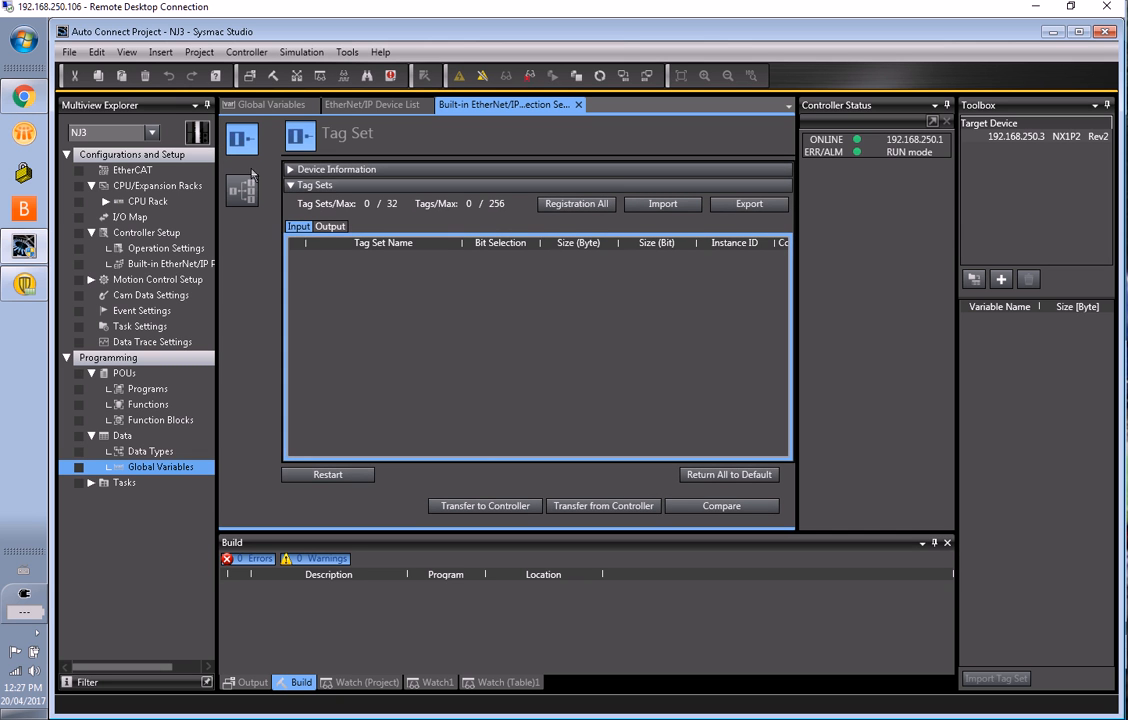
{"action": "right_click", "coordinate": [347, 274]}
{"action": "left_click", "coordinate": [385, 274]}
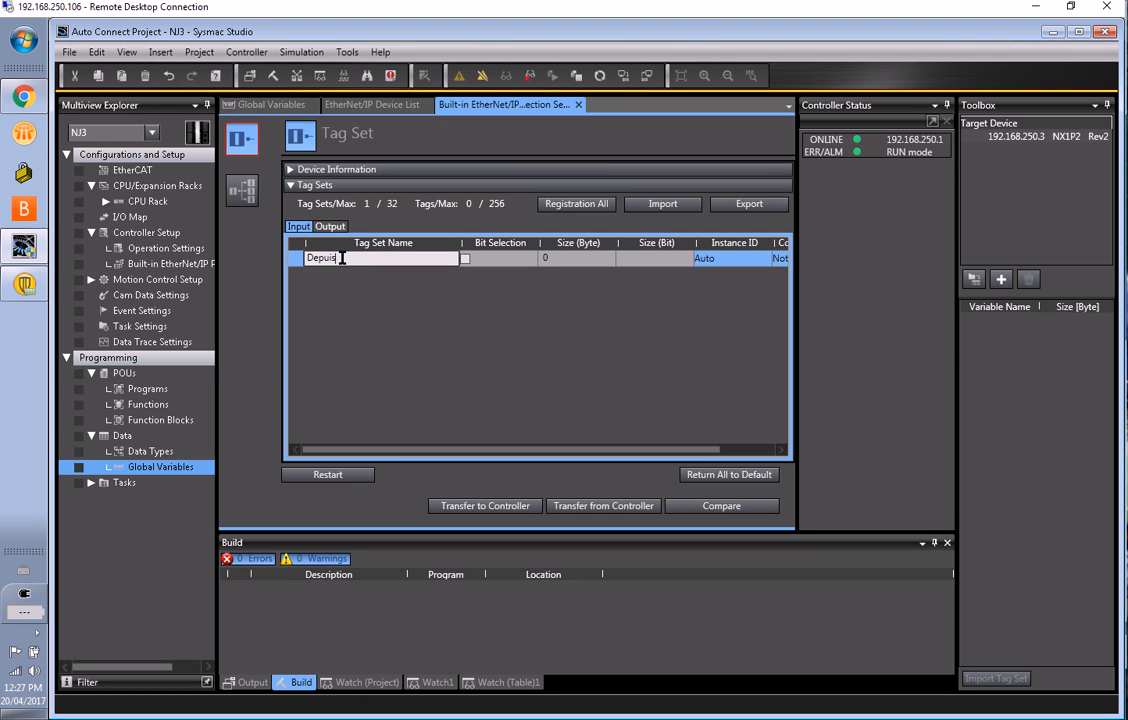
{"action": "key", "text": "Return"}
Add two tags, DepuisNX1_Pression and DepuisNX1_Niveau, to the DepuisNX1 input tag set
{"action": "right_click", "coordinate": [371, 261]}
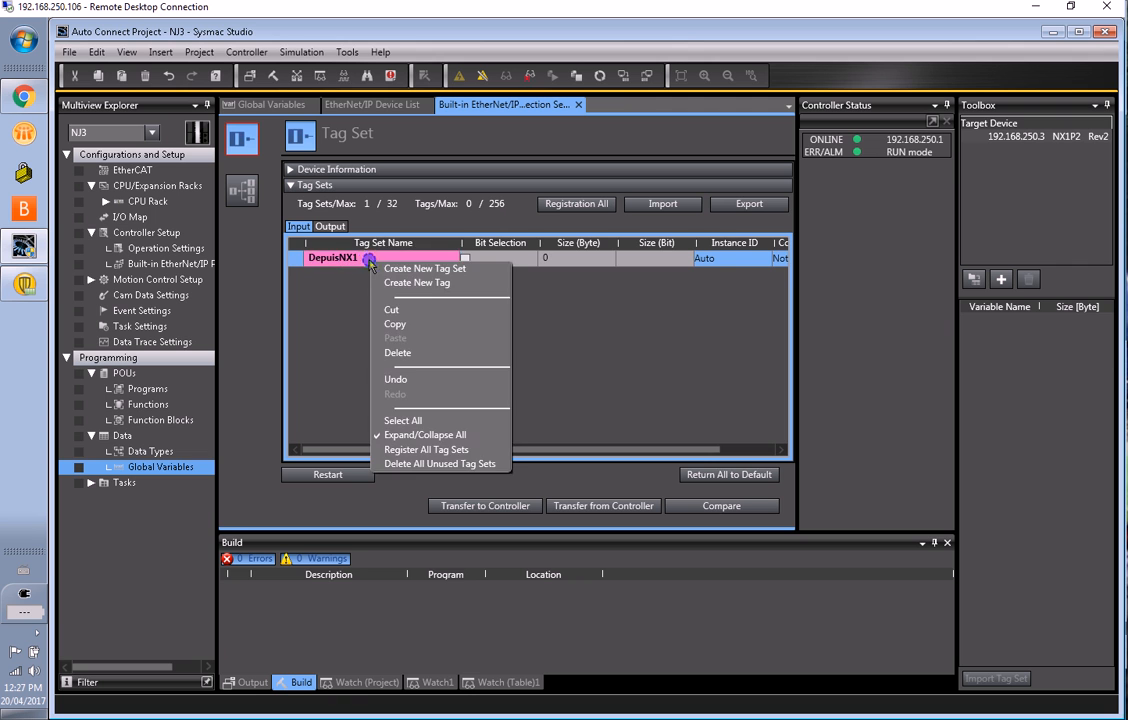
{"action": "left_click", "coordinate": [382, 284]}
{"action": "right_click", "coordinate": [365, 256]}
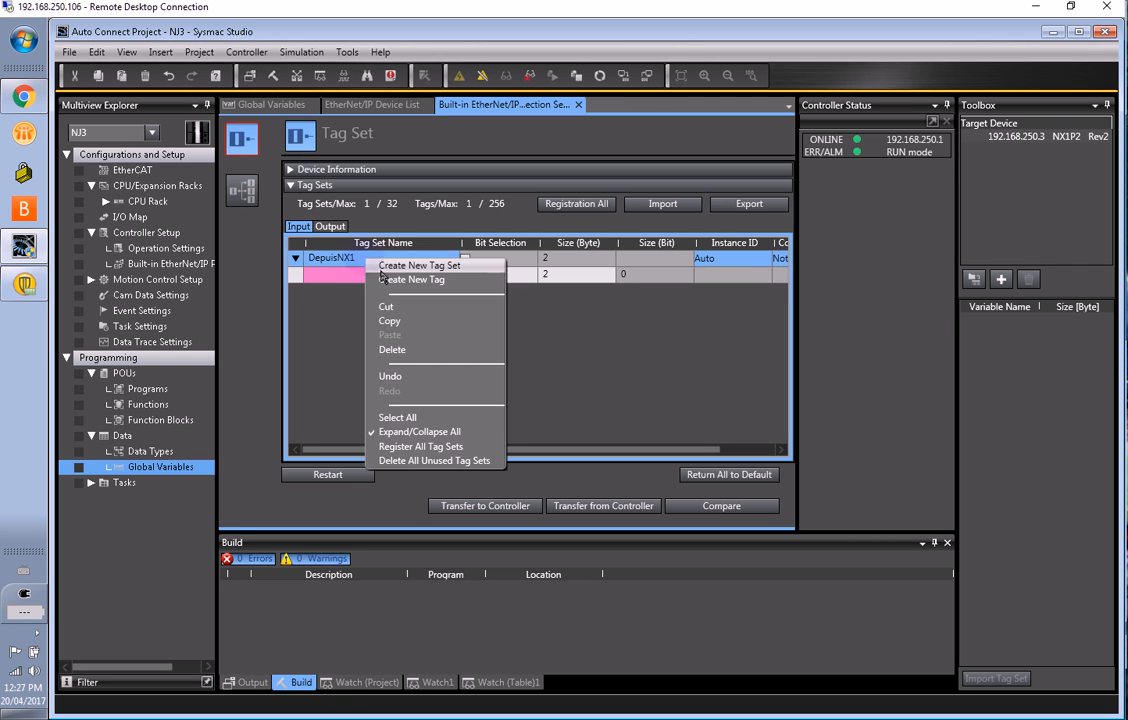
{"action": "left_click", "coordinate": [372, 277]}
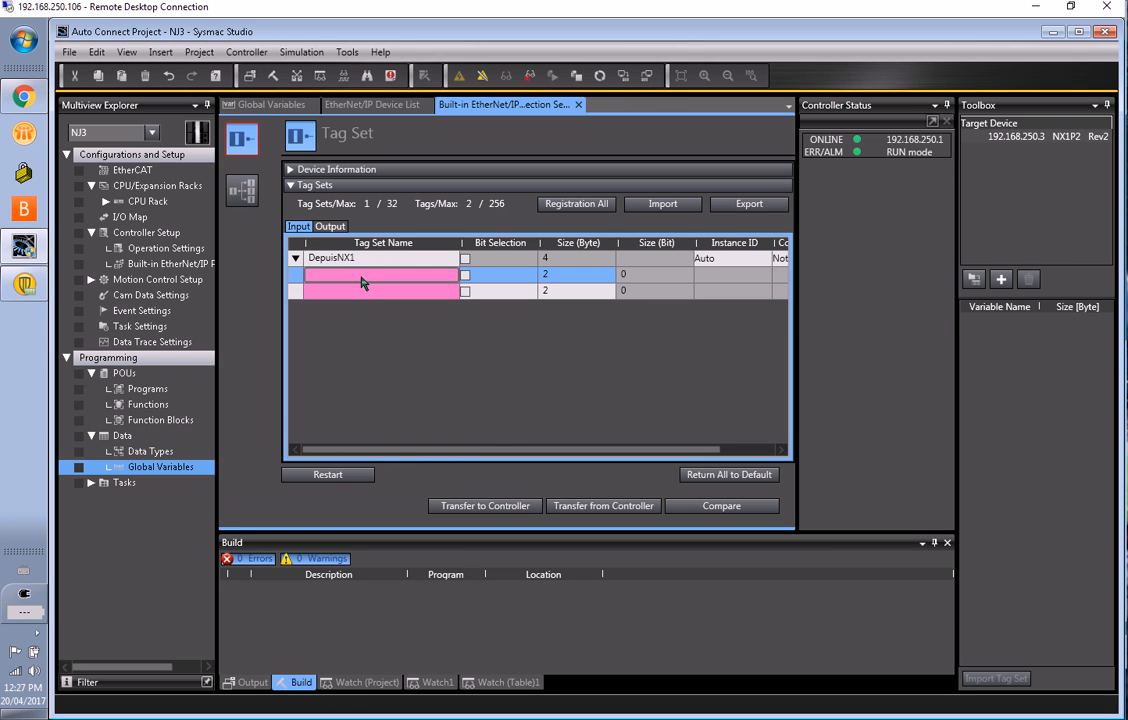
{"action": "type", "text": "D"}
{"action": "key", "text": "Down"}
{"action": "key", "text": "Return"}
{"action": "left_click", "coordinate": [345, 298]}
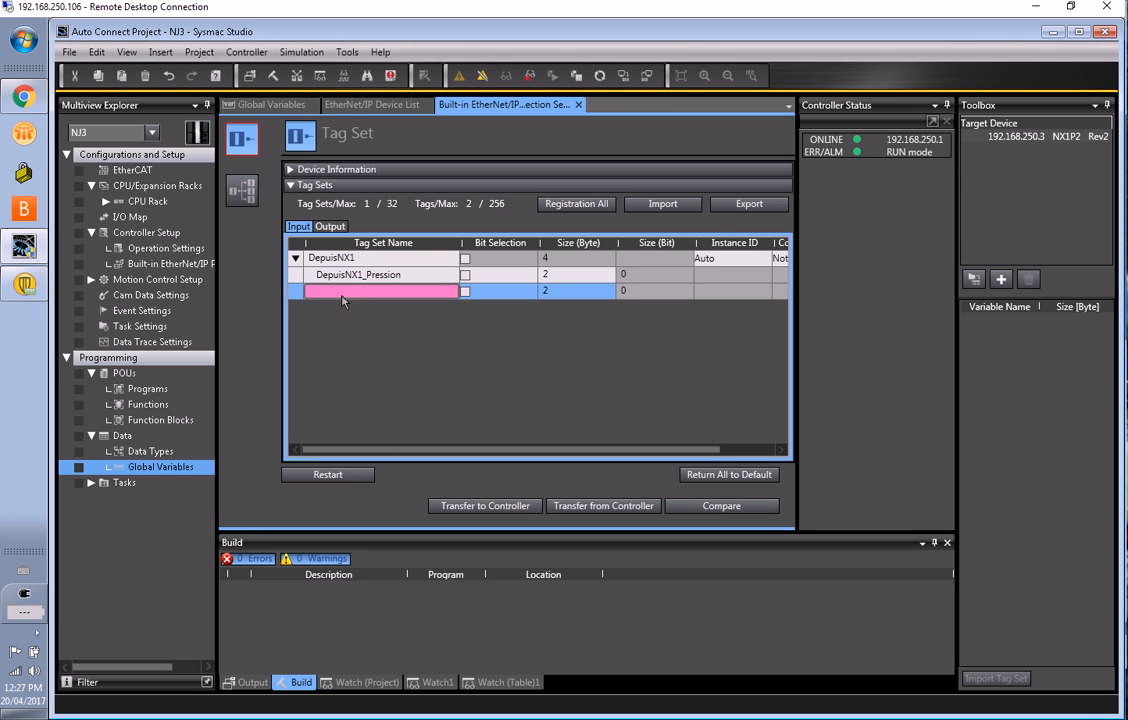
{"action": "type", "text": "D"}
{"action": "key", "text": "Down"}
{"action": "key", "text": "Return"}
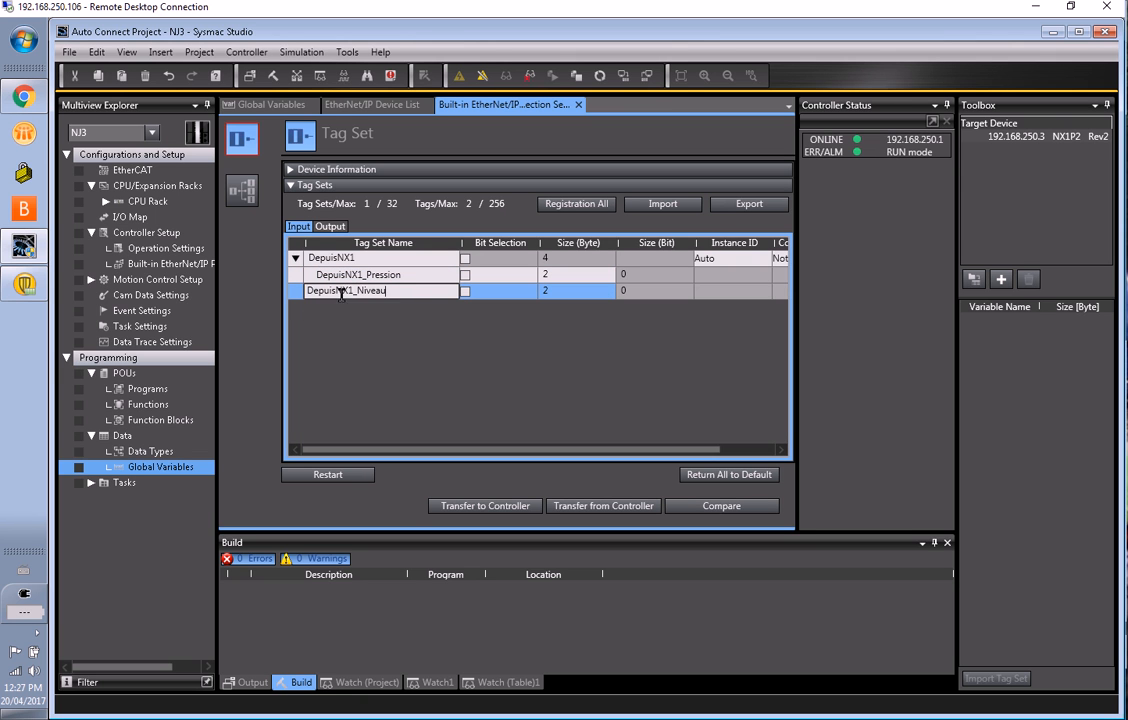
{"action": "key", "text": "Return"}
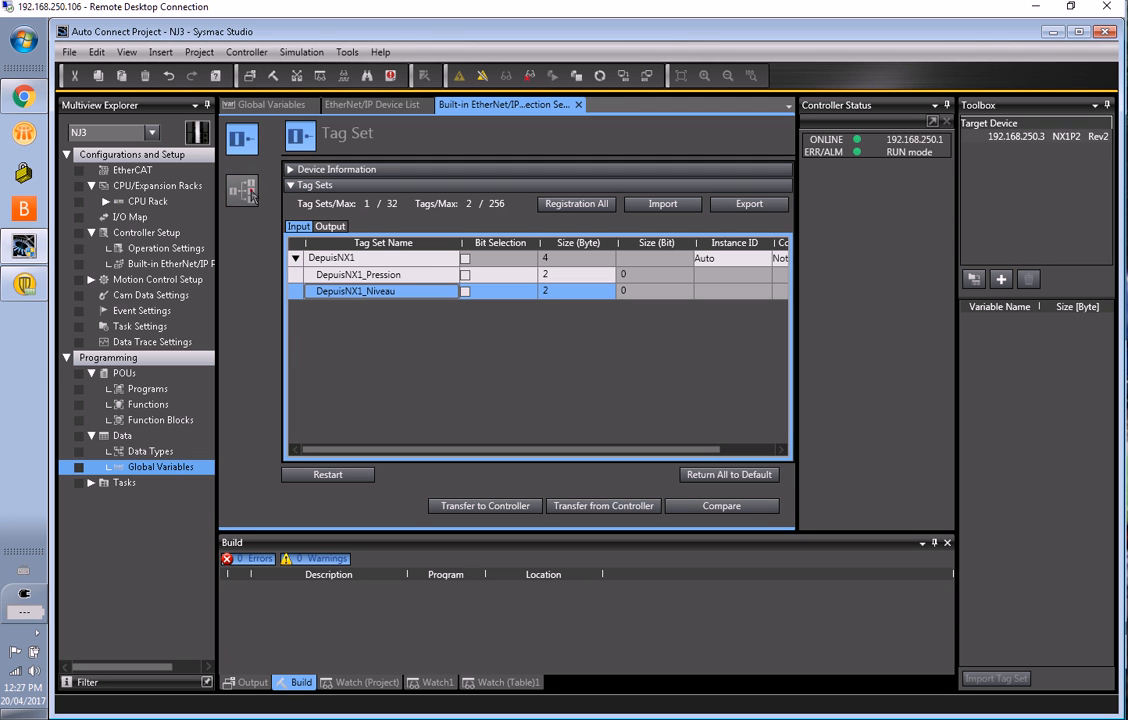
Open the connection settings and select the target device 192.168.250.3 NX1P2 to list its variables
{"action": "left_click", "coordinate": [244, 190]}
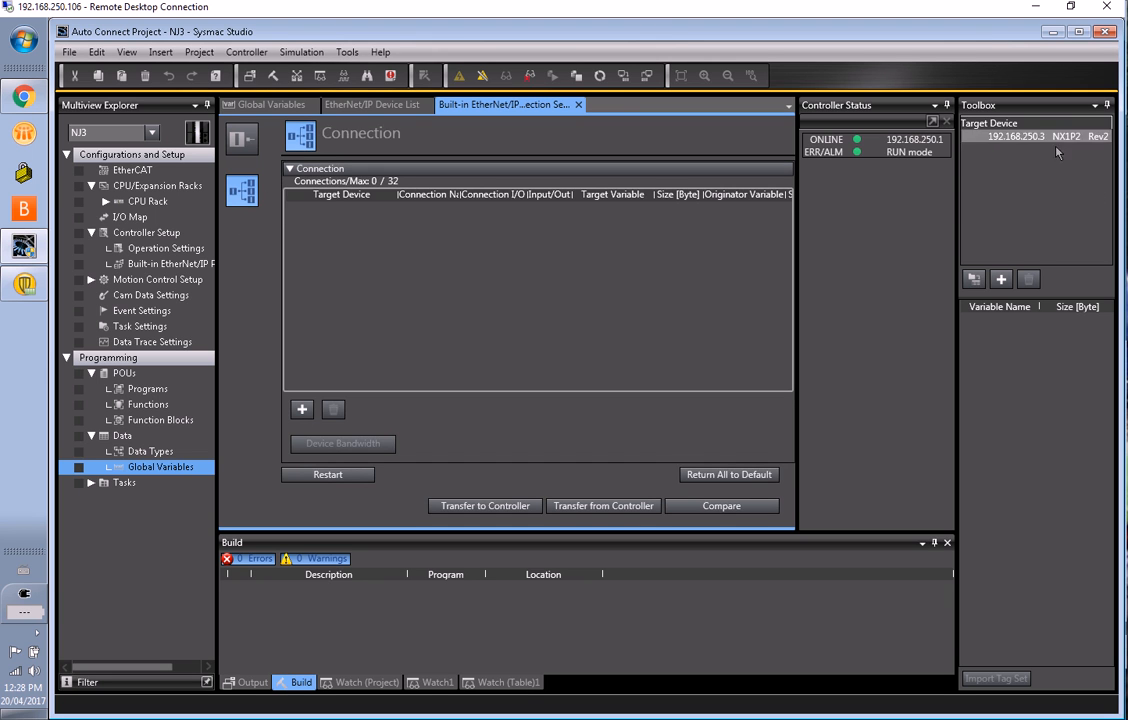
{"action": "left_click", "coordinate": [1012, 137]}
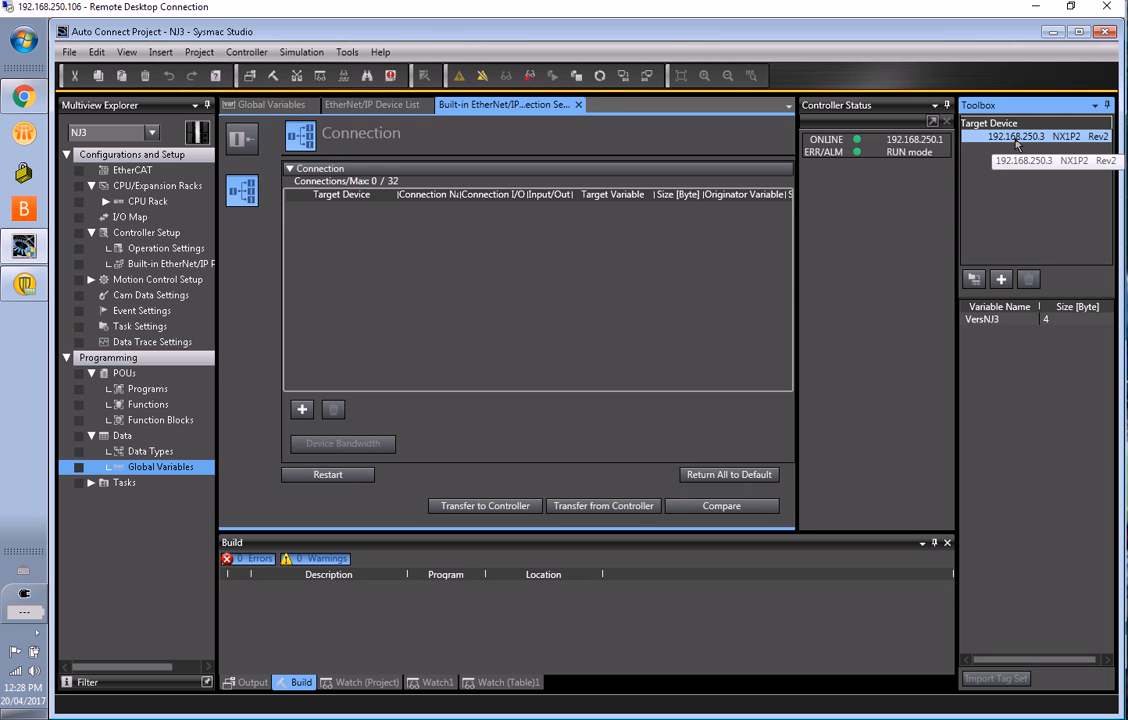
{"action": "left_click", "coordinate": [140, 132]}
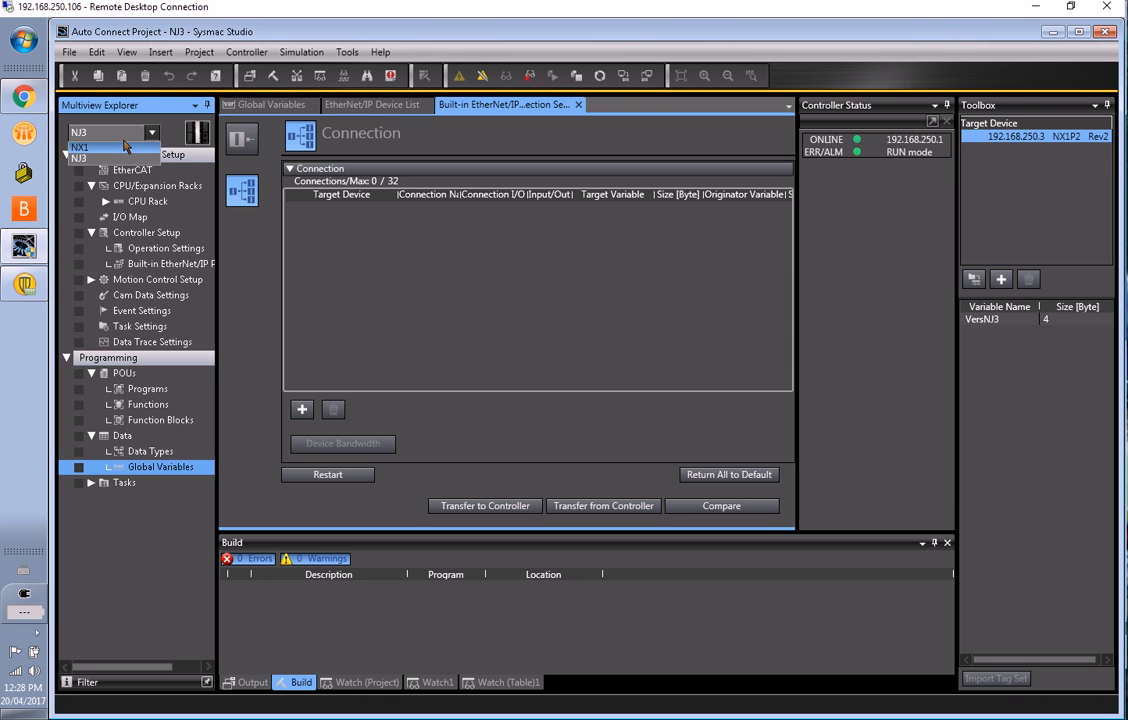
{"action": "left_click", "coordinate": [999, 283]}
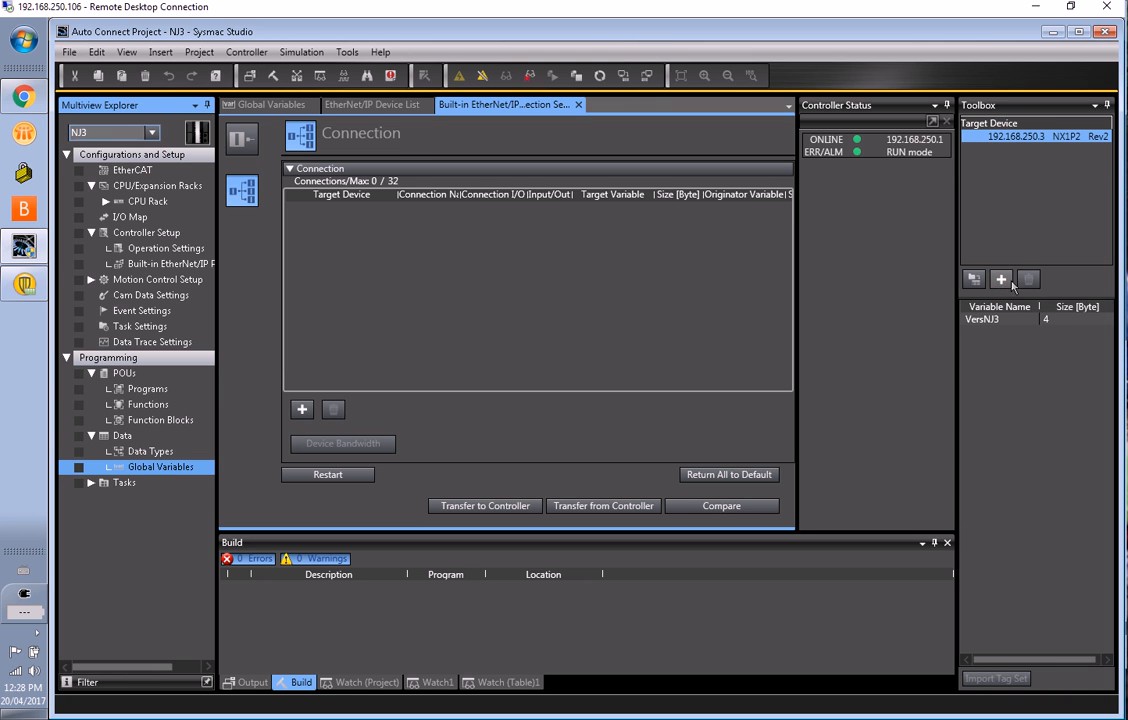
{"action": "left_click", "coordinate": [1003, 283]}
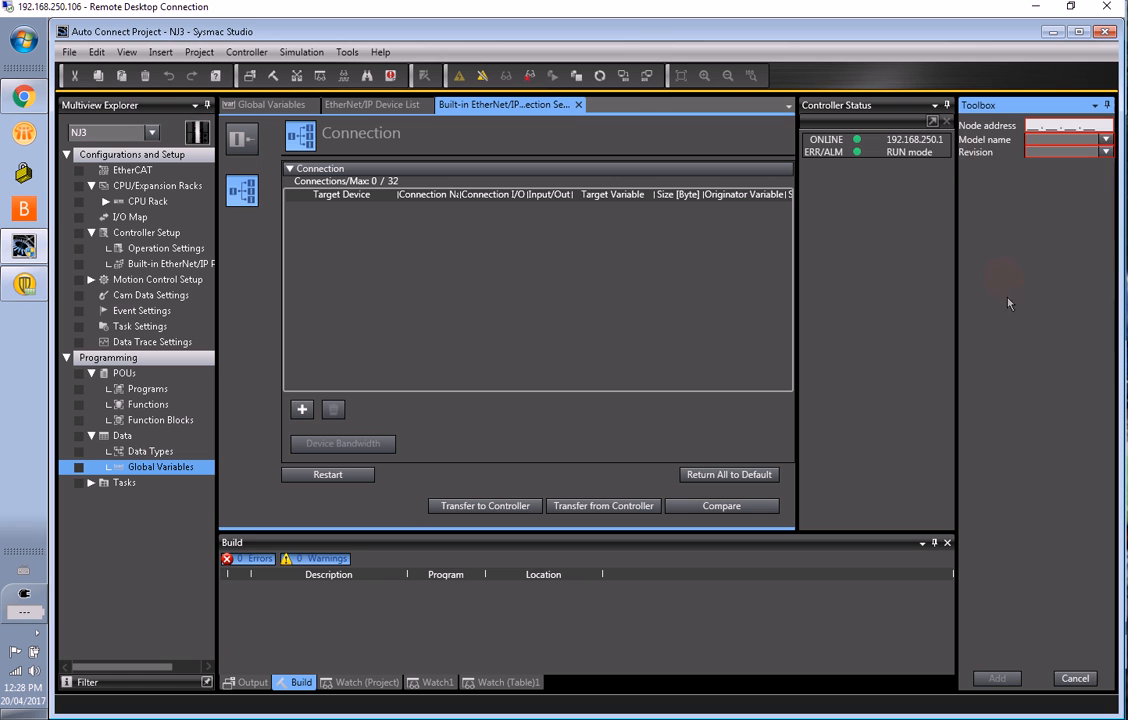
{"action": "left_click", "coordinate": [1046, 141]}
{"action": "left_click", "coordinate": [1045, 140]}
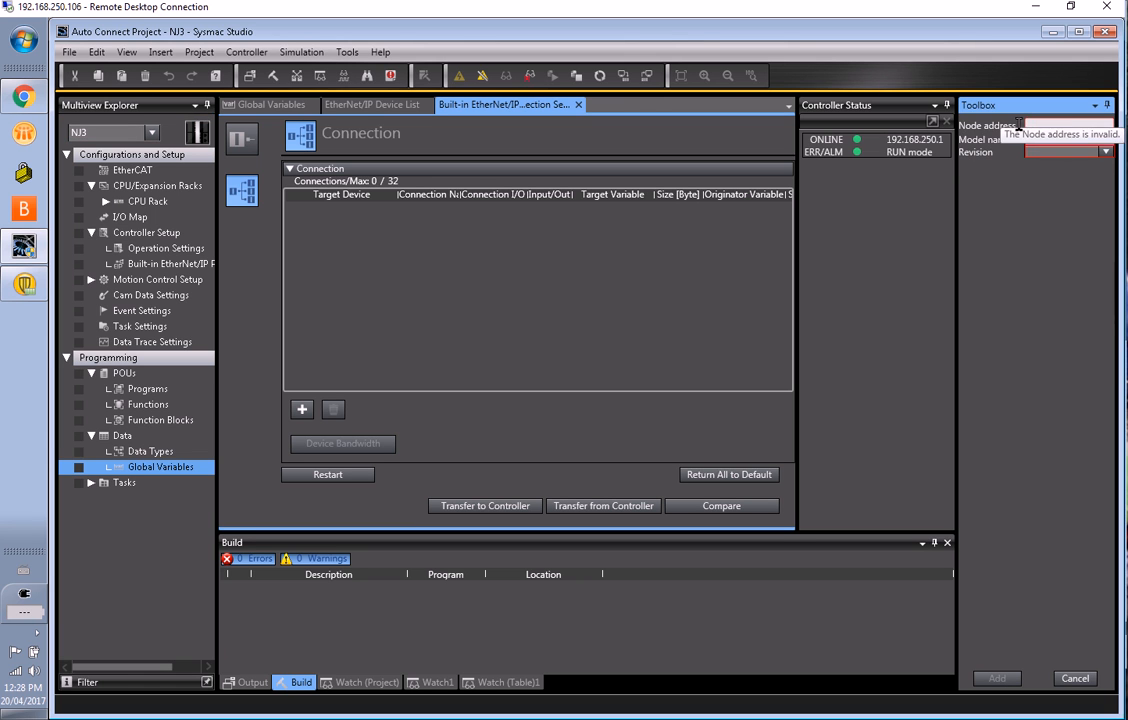
{"action": "left_click", "coordinate": [1062, 678]}
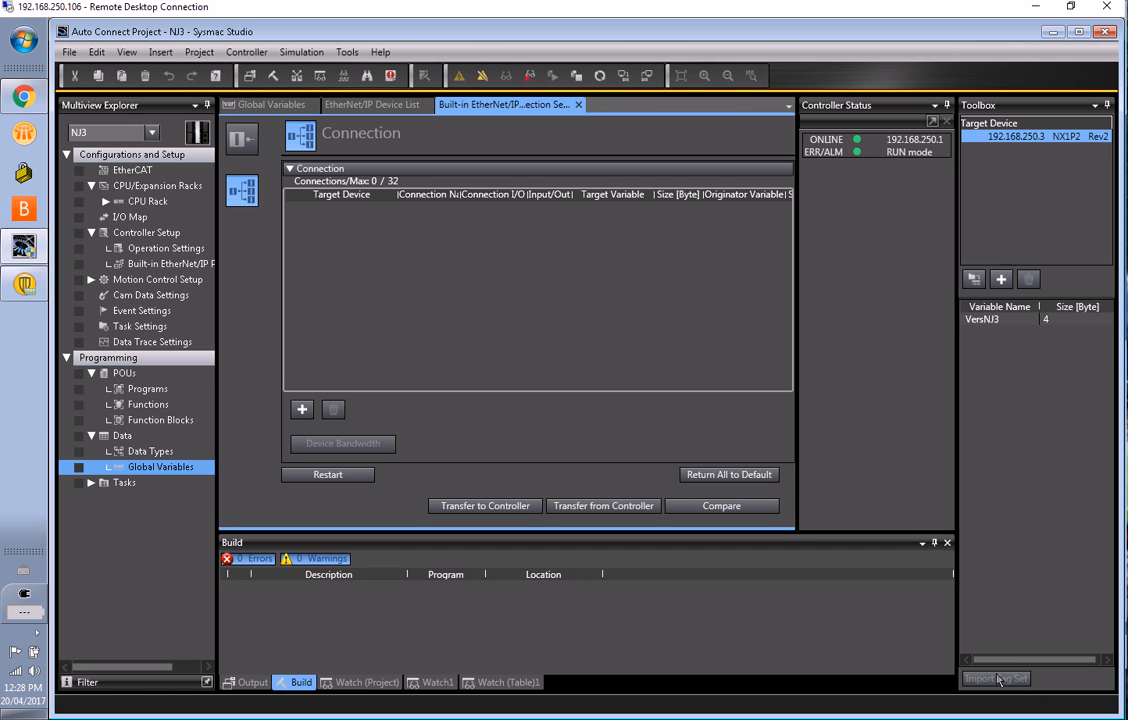
Check the output tag sets of the NJ3's built-in EtherNet/IP port
{"action": "left_click", "coordinate": [240, 141]}
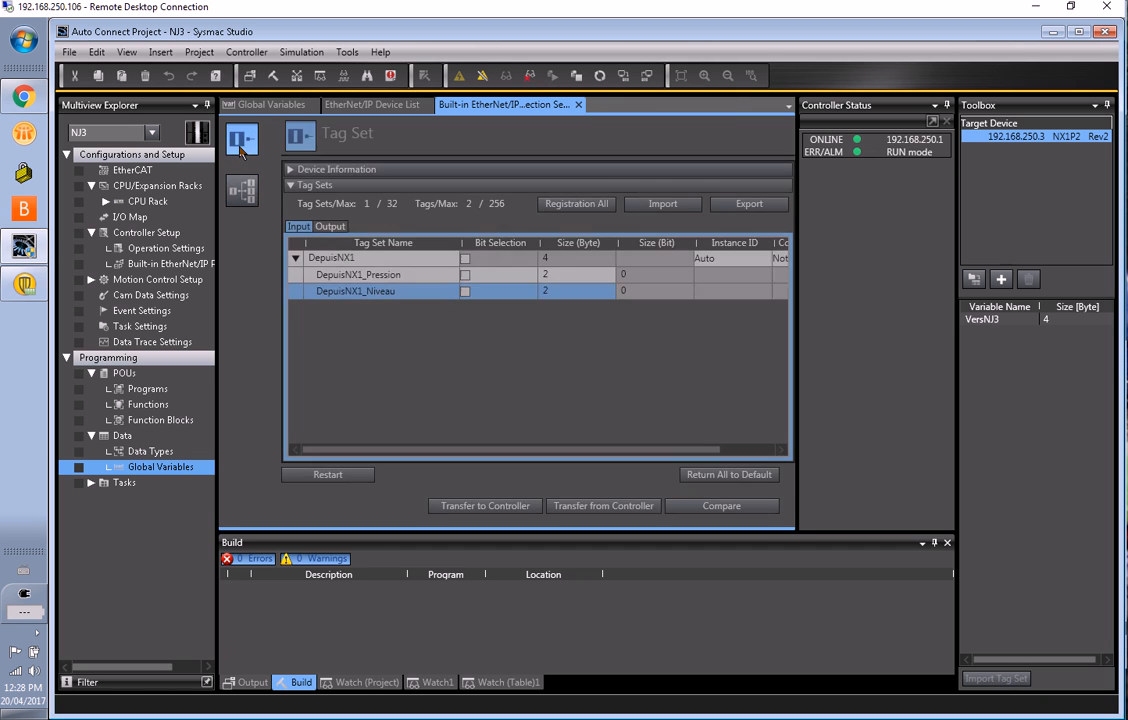
{"action": "left_click", "coordinate": [325, 226]}
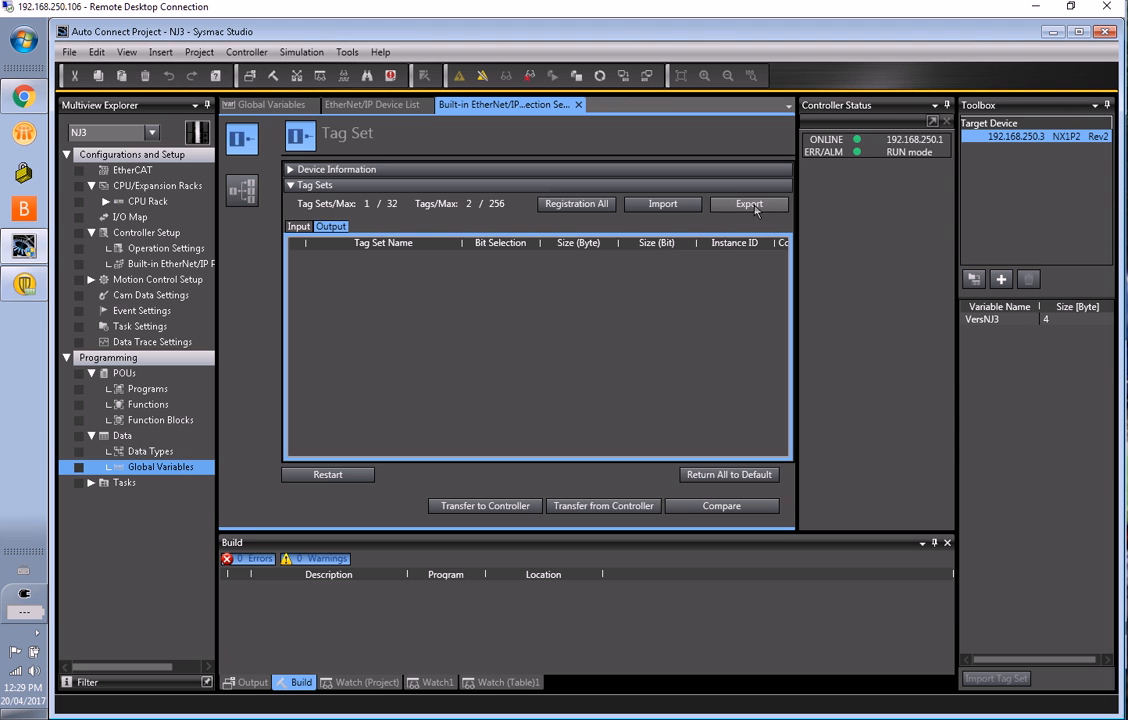
Add a connection to the NX1P2 target device with target variable VersNJ3 and originator variable DepuisNX1
{"action": "left_click", "coordinate": [242, 190]}
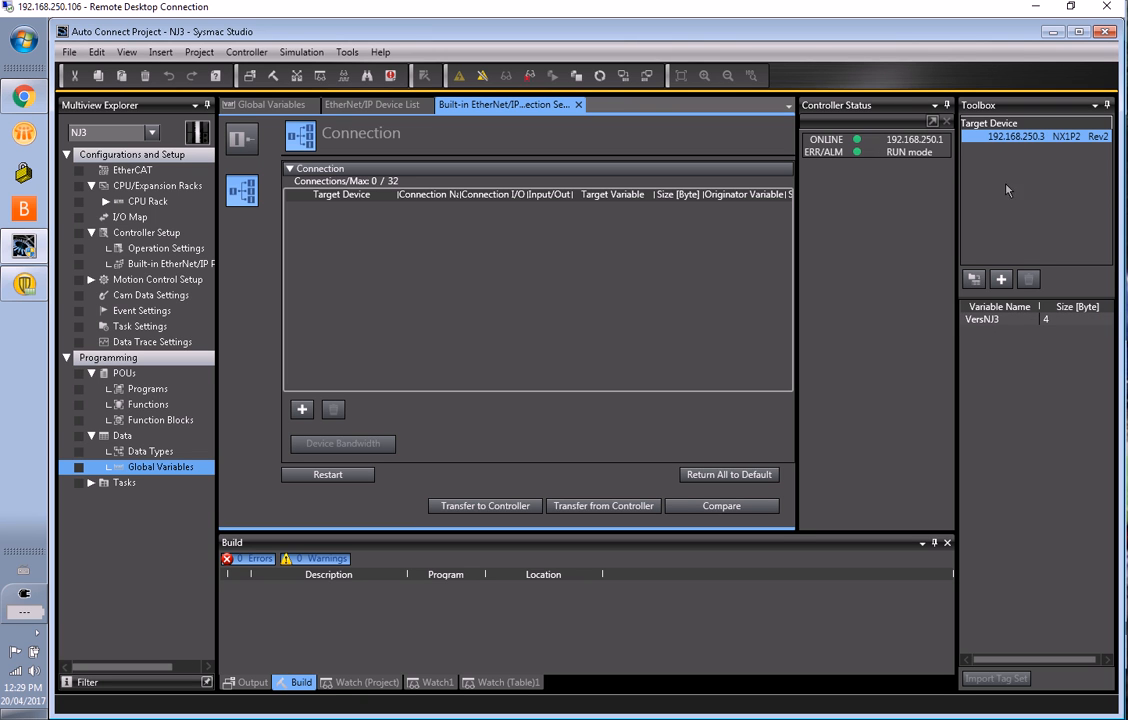
{"action": "right_click", "coordinate": [1015, 137]}
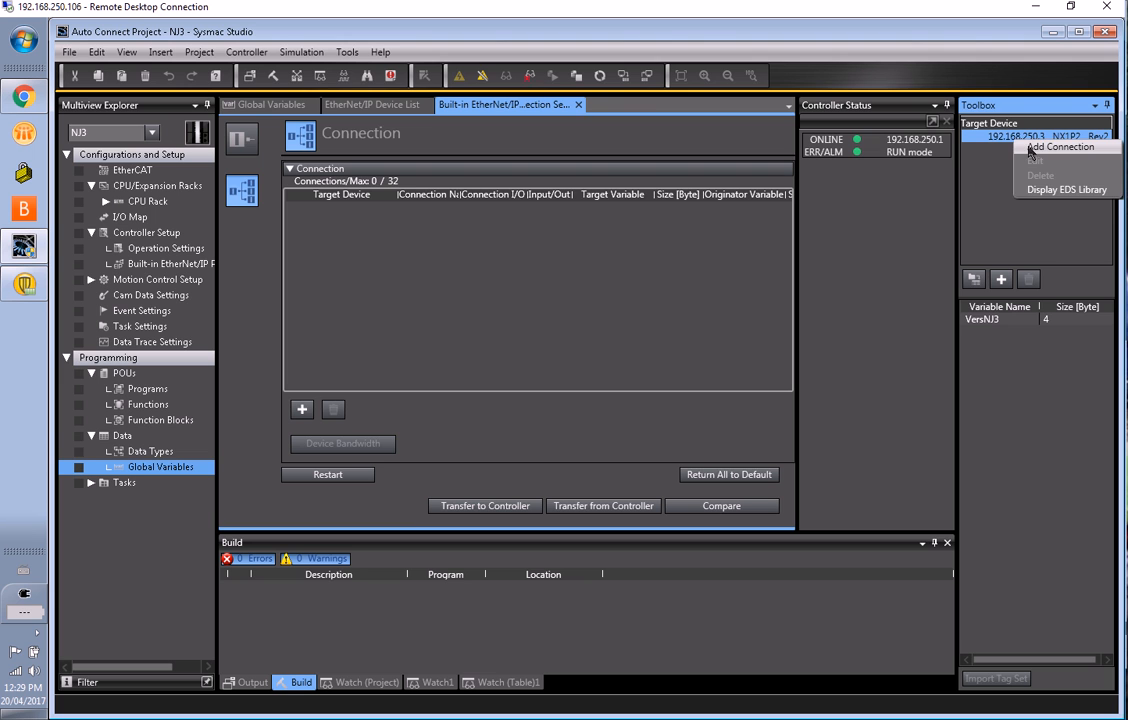
{"action": "left_click", "coordinate": [1029, 149]}
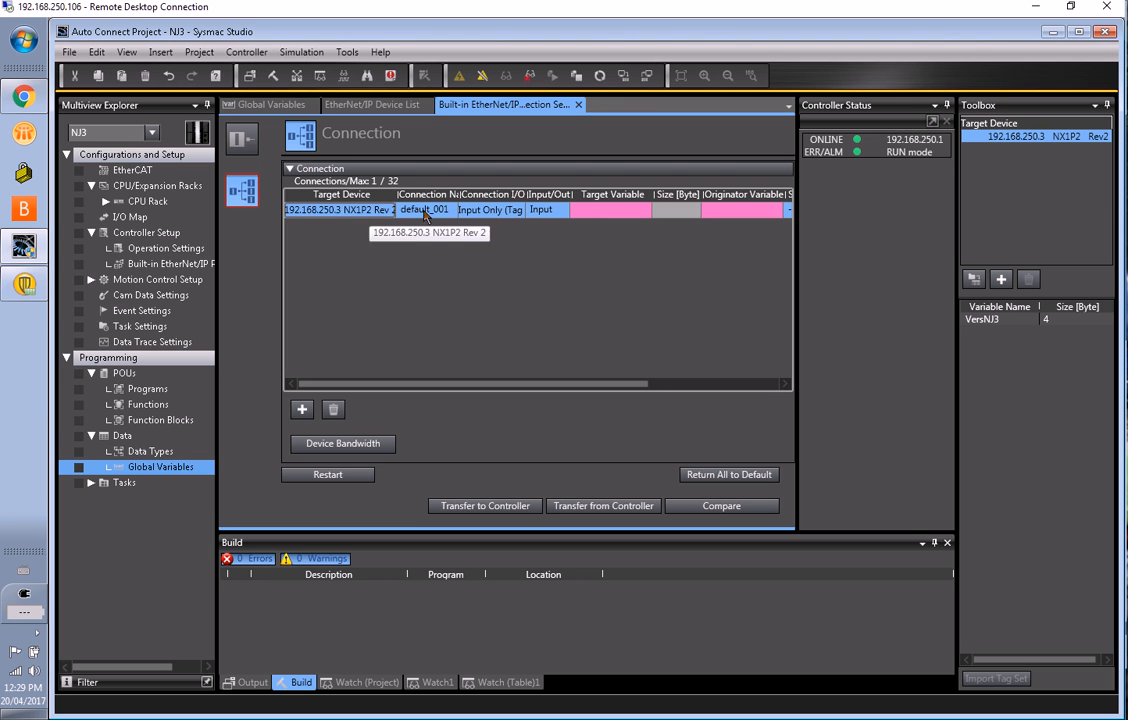
{"action": "left_click", "coordinate": [587, 211]}
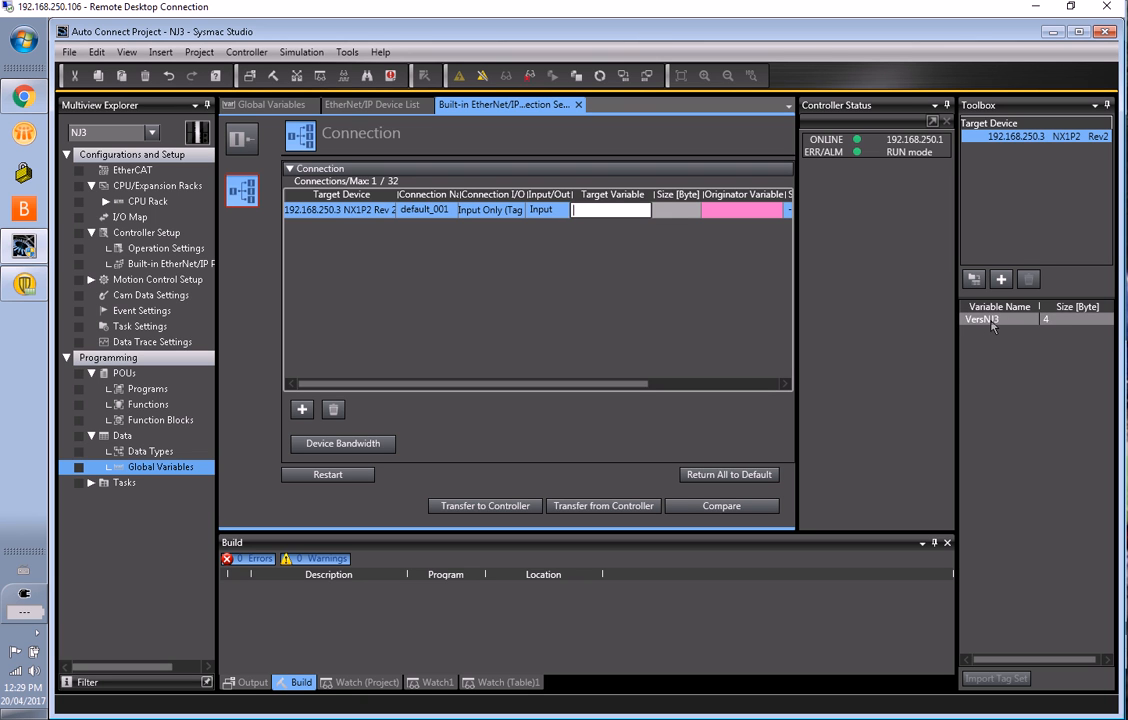
{"action": "type", "text": "VersNJ3"}
{"action": "key", "text": "Return"}
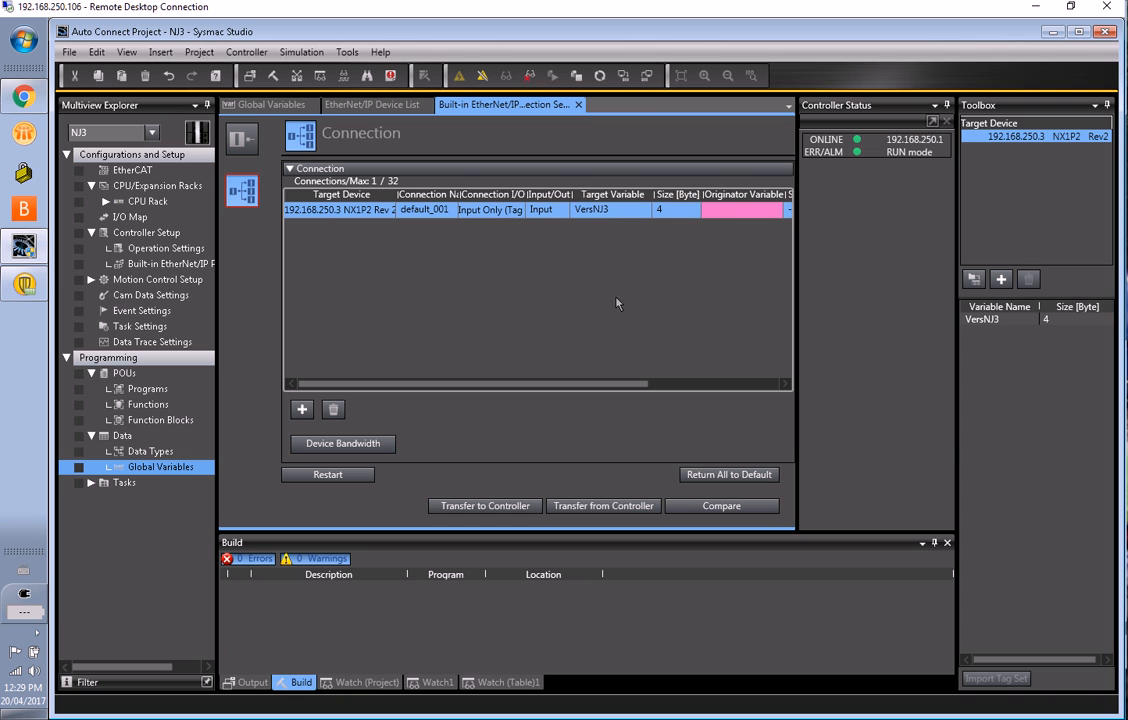
{"action": "left_click", "coordinate": [720, 214]}
{"action": "left_click", "coordinate": [724, 225]}
Transfer the connection settings to the NJ3 controller in RUN mode and monitor the DepuisNX1 variables in Watch1
{"action": "left_click", "coordinate": [453, 510]}
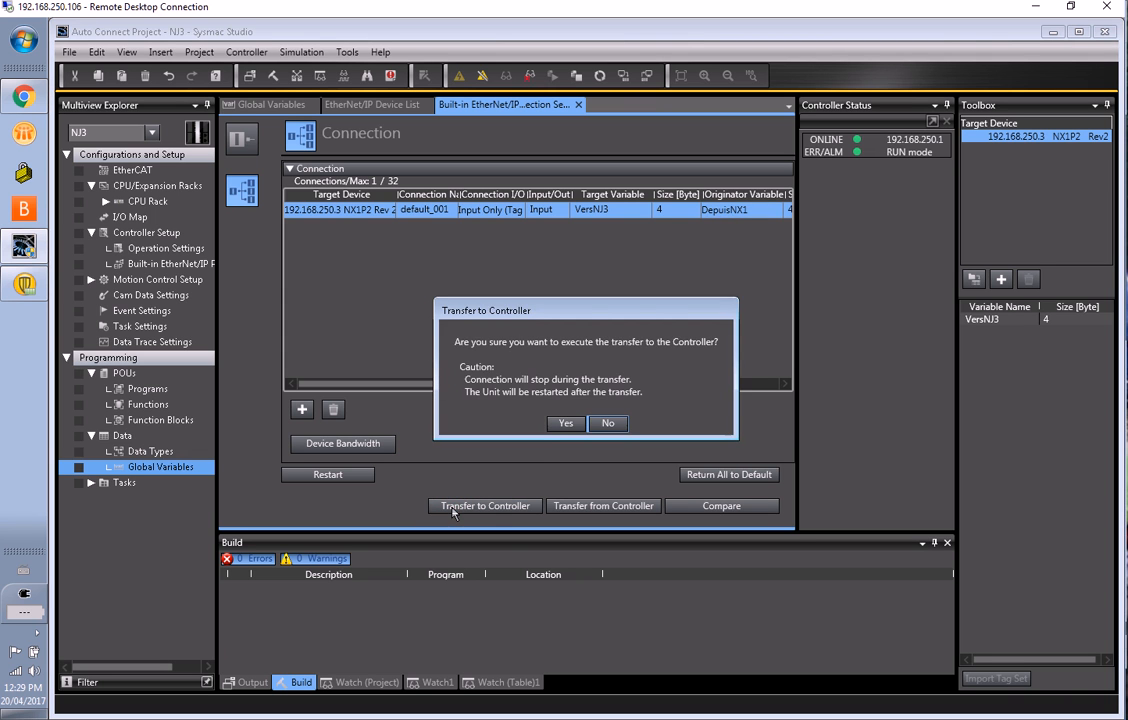
{"action": "left_click", "coordinate": [562, 424]}
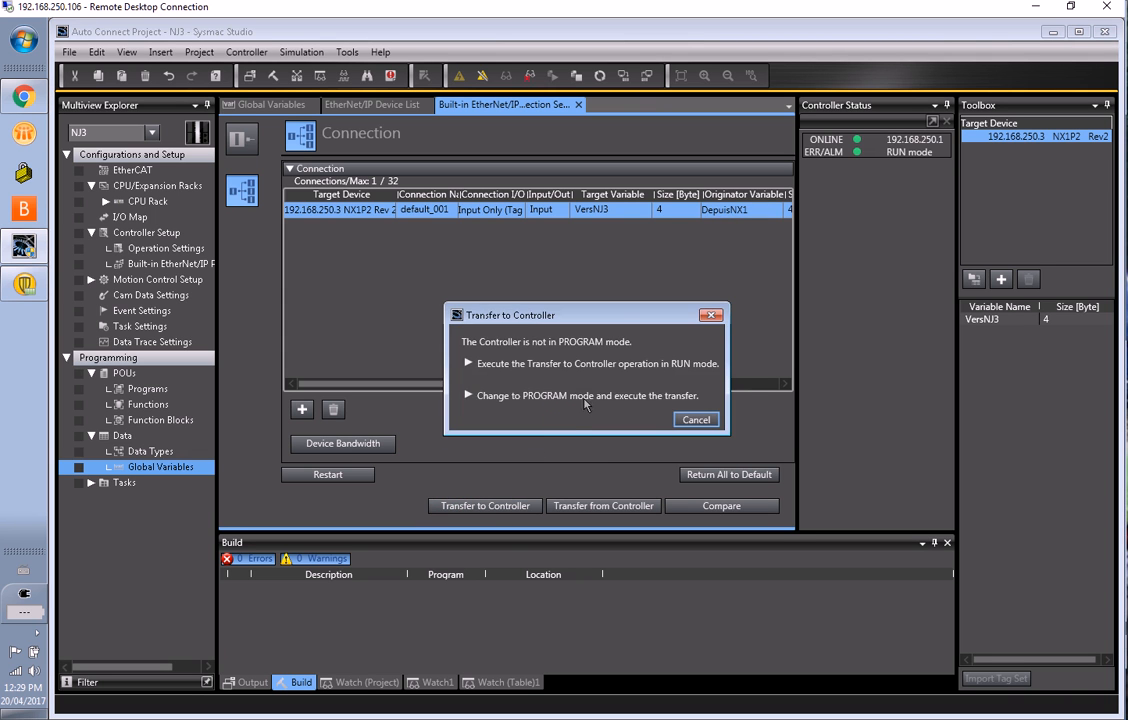
{"action": "left_click", "coordinate": [518, 362]}
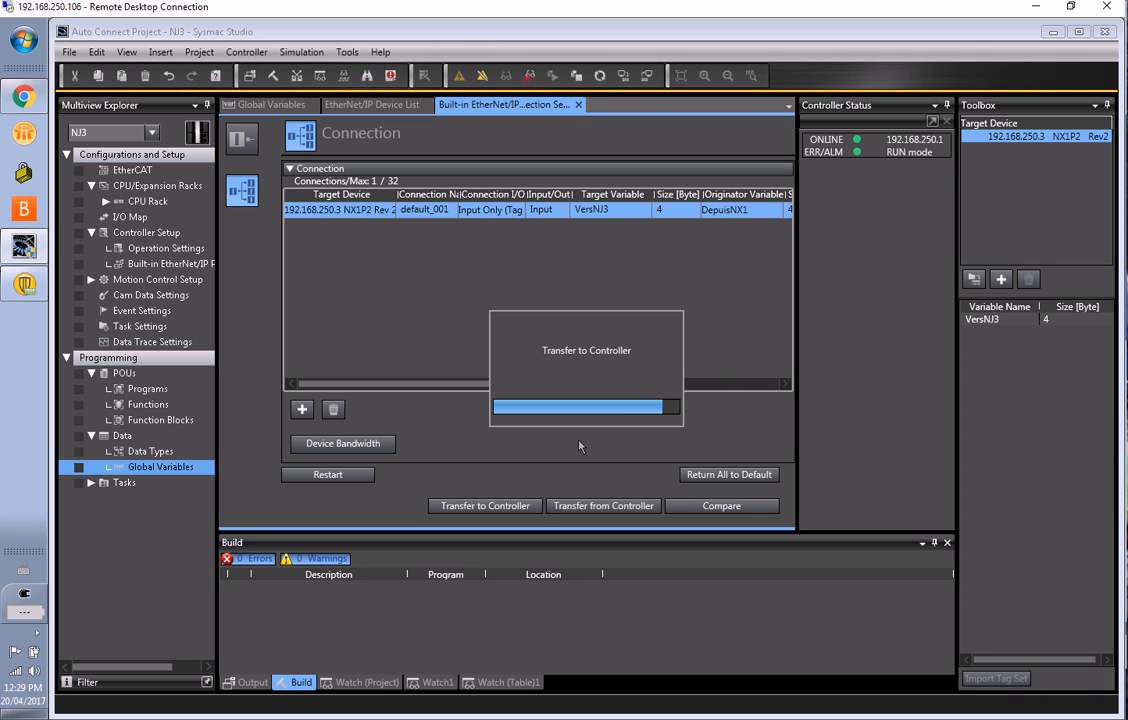
{"action": "left_click", "coordinate": [435, 682]}
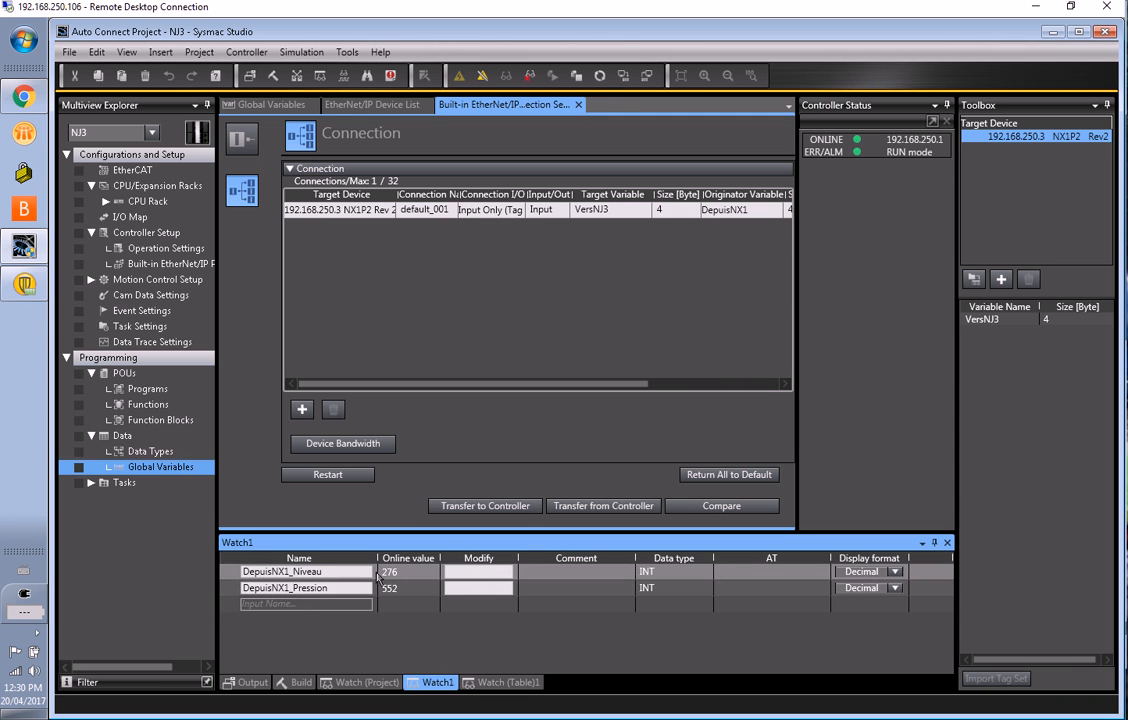
Open Section0 of Program0 on the NX1 controller and switch that controller to PROGRAM mode
{"action": "left_click", "coordinate": [152, 137]}
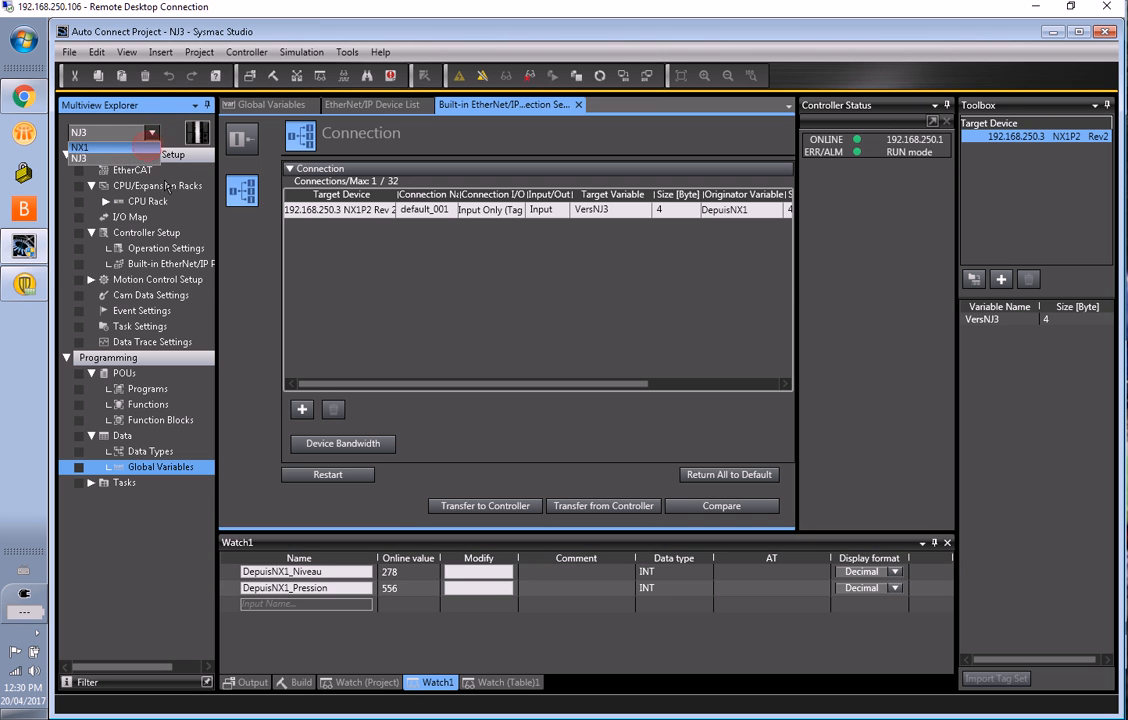
{"action": "left_click", "coordinate": [146, 160]}
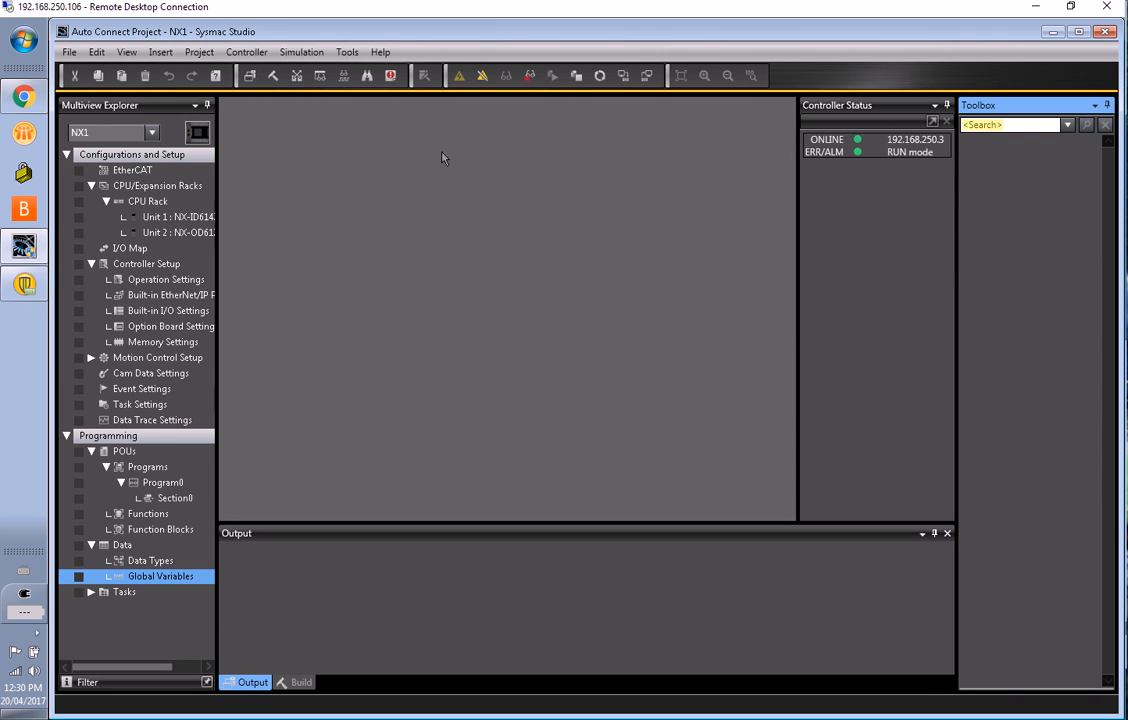
{"action": "double_click", "coordinate": [172, 498]}
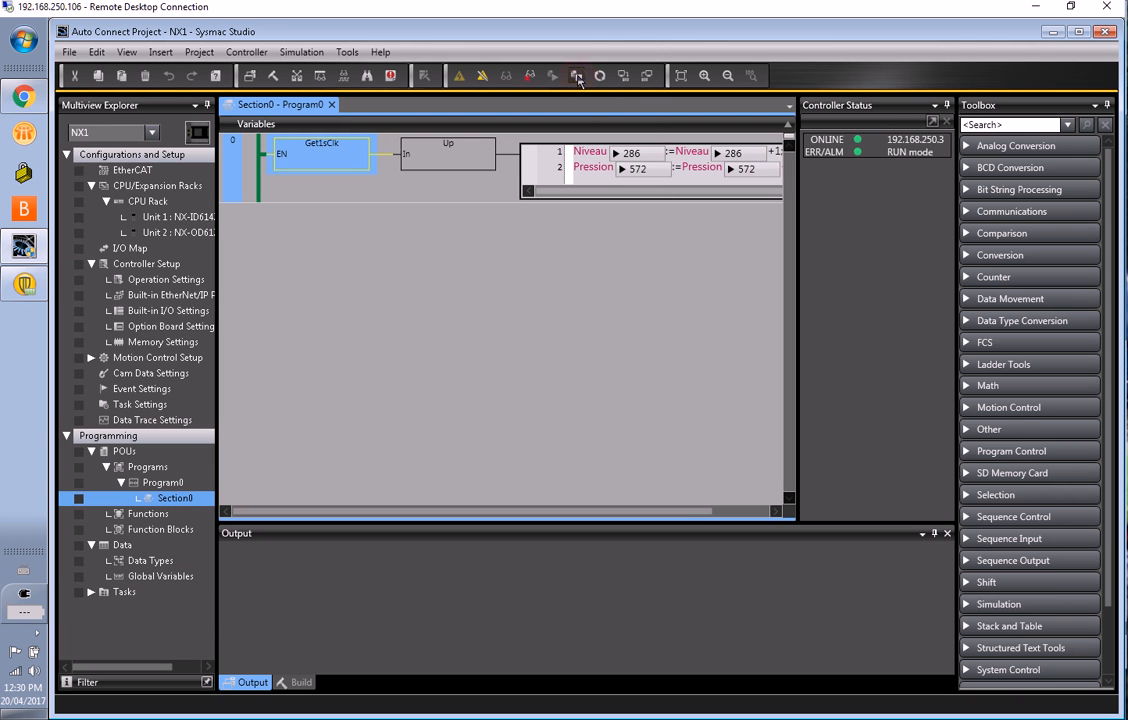
{"action": "left_click", "coordinate": [578, 77]}
{"action": "left_click", "coordinate": [575, 409]}
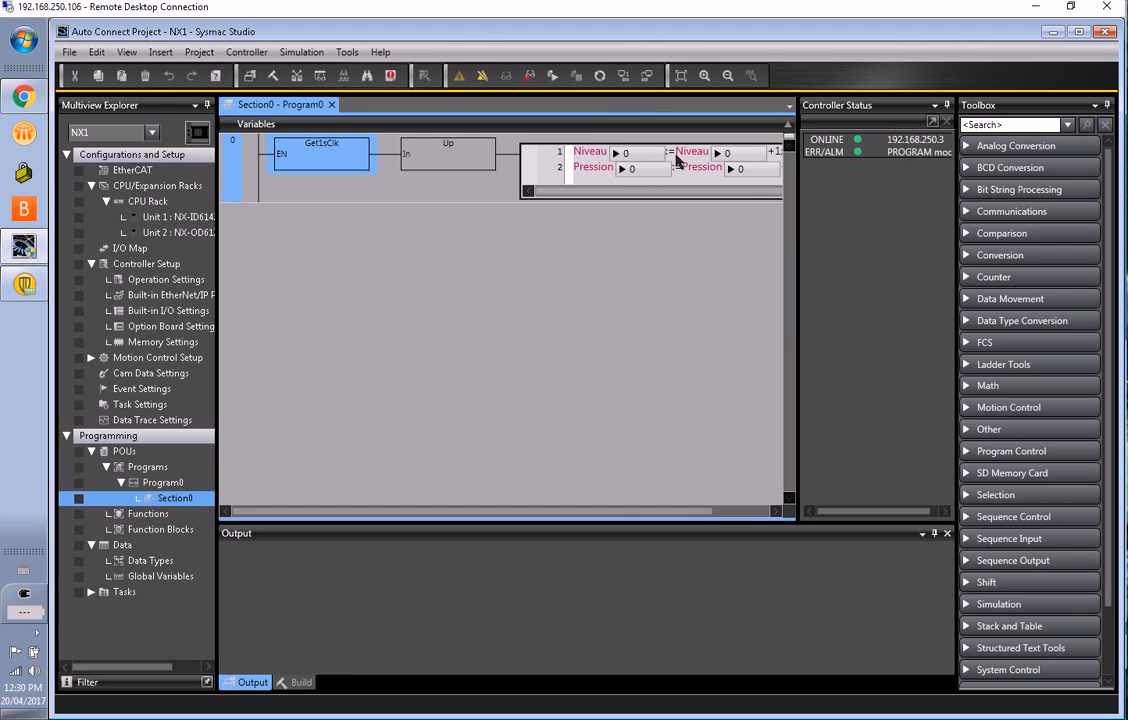
Return to the NJ3 controller and check the online values of DepuisNX1_Niveau and DepuisNX1_Pression in Watch1
{"action": "left_click", "coordinate": [152, 131]}
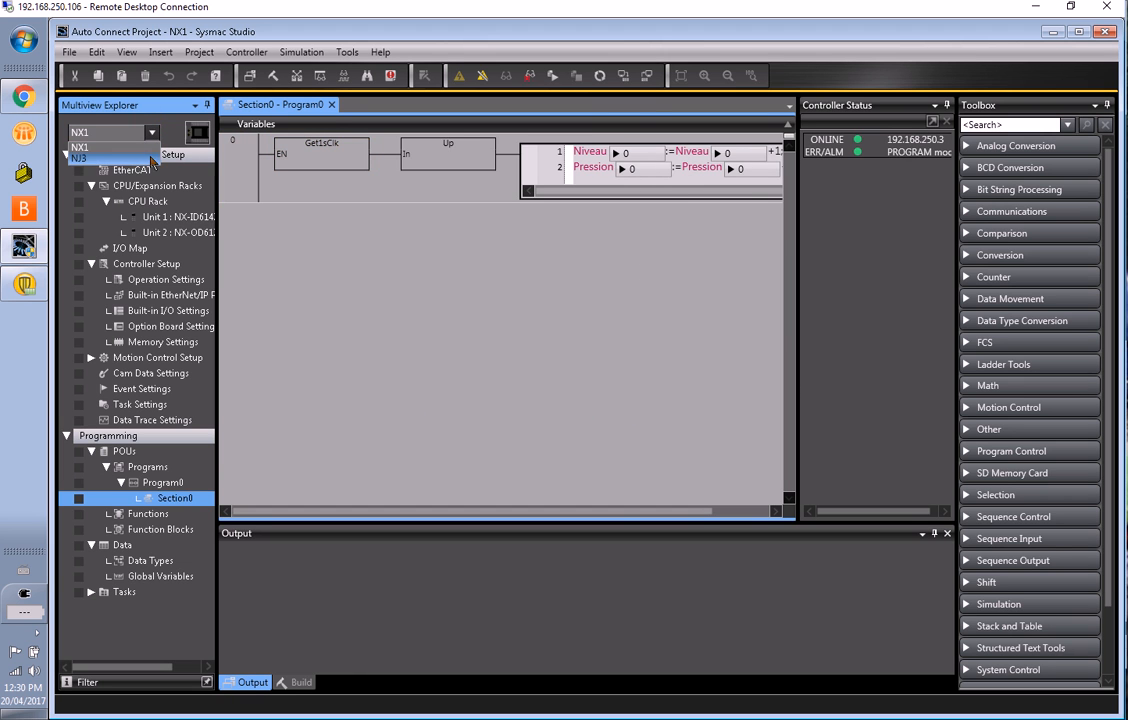
{"action": "left_click", "coordinate": [150, 148]}
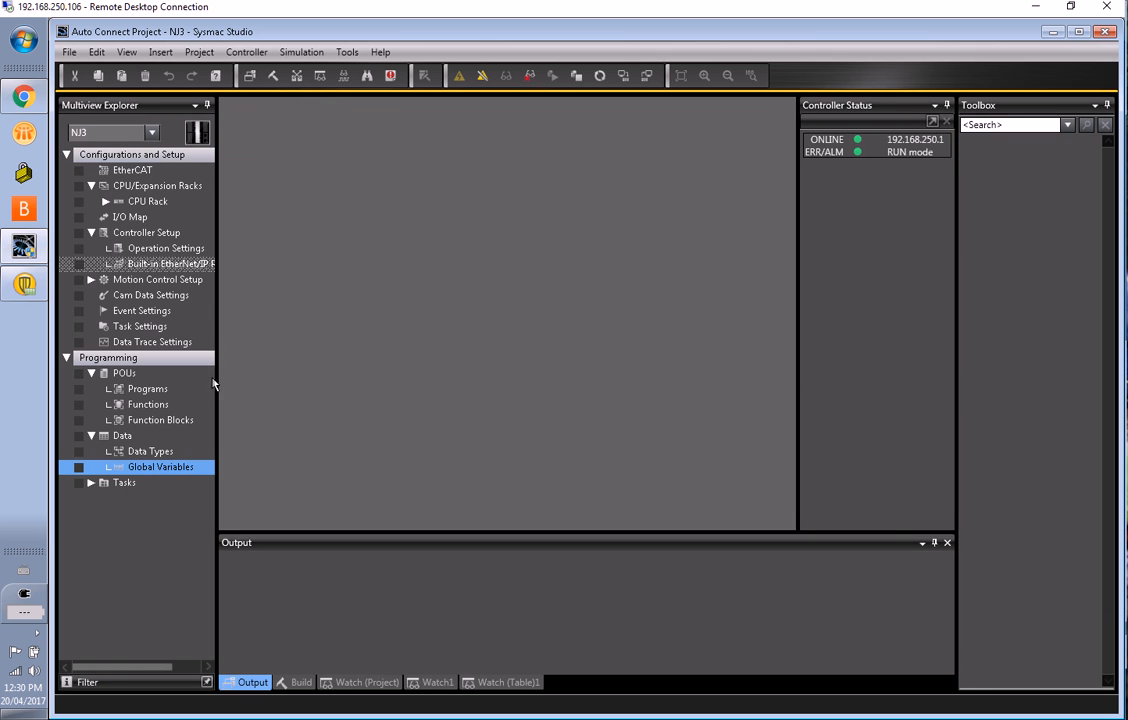
{"action": "left_click", "coordinate": [438, 686]}
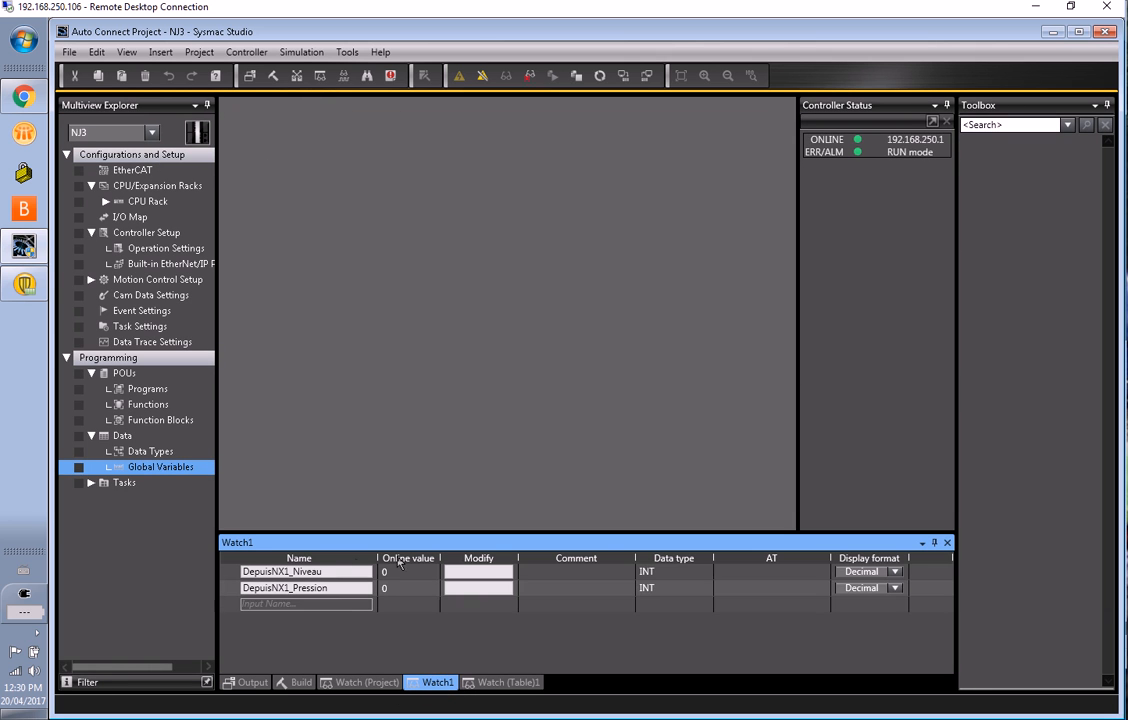